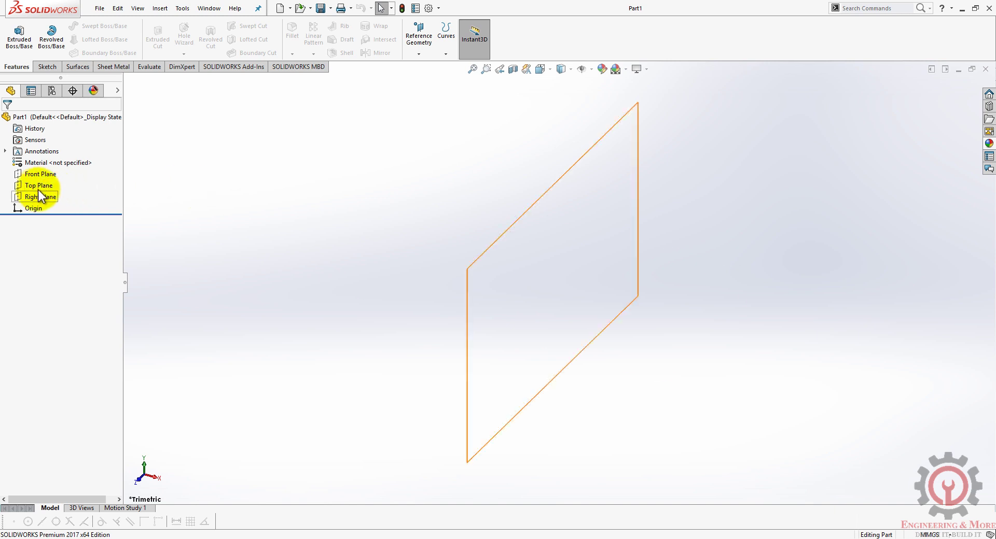
# Sketch a center rectangle about 109 mm wide and 100 mm high on the Top Plane, centred on the origin
pyautogui.click(38, 186)
pyautogui.click(44, 174)
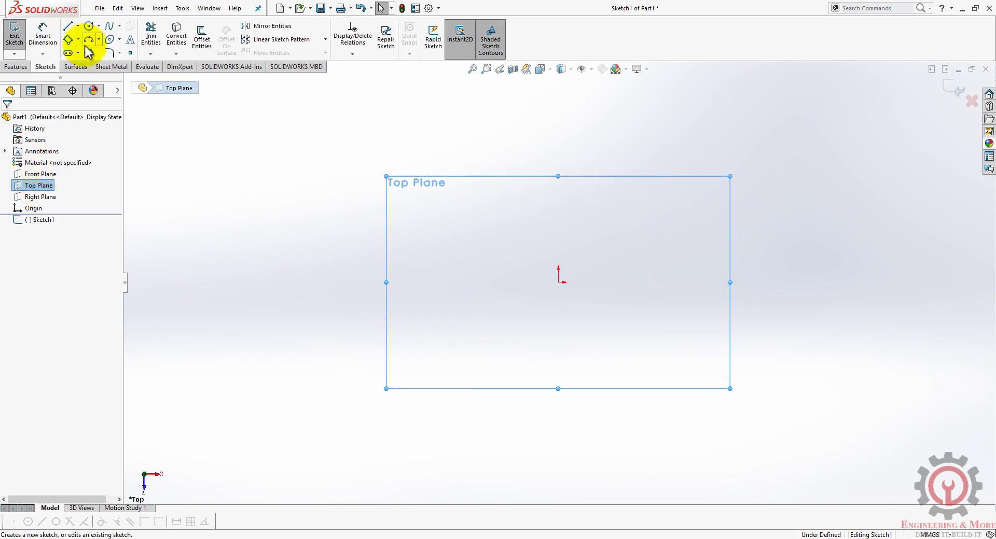
pyautogui.click(70, 40)
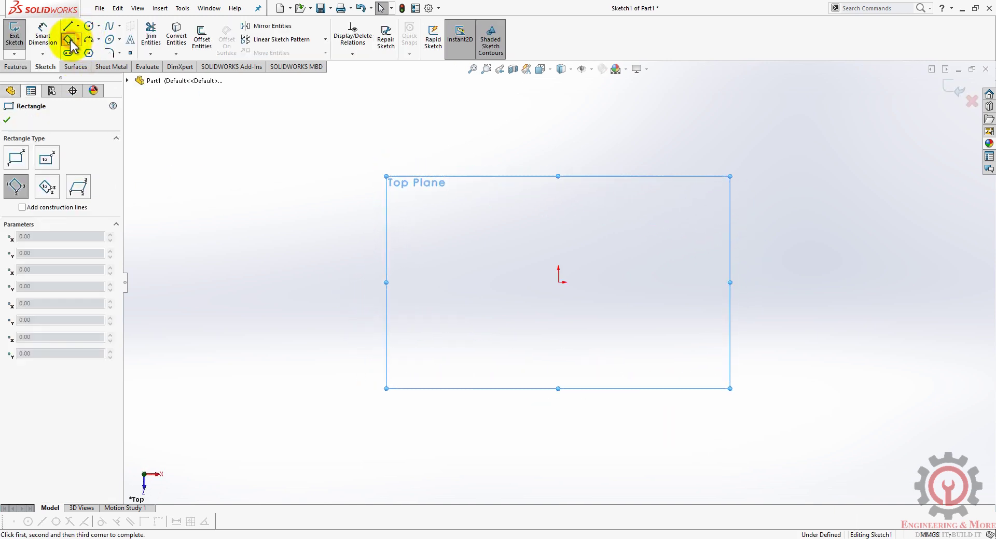
pyautogui.click(44, 160)
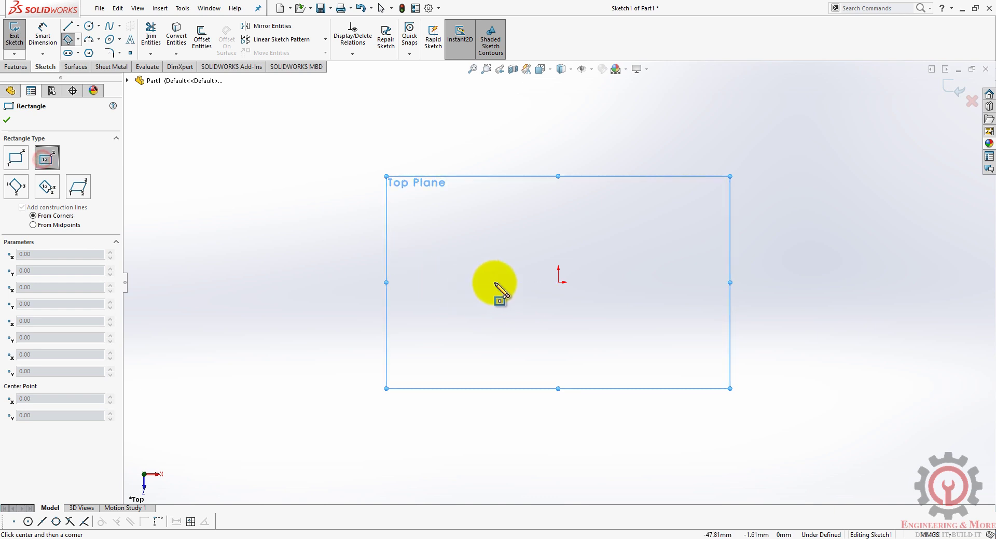
pyautogui.click(559, 282)
pyautogui.click(697, 409)
# Dimension the rectangle's height and width to 100 mm each
pyautogui.click(44, 41)
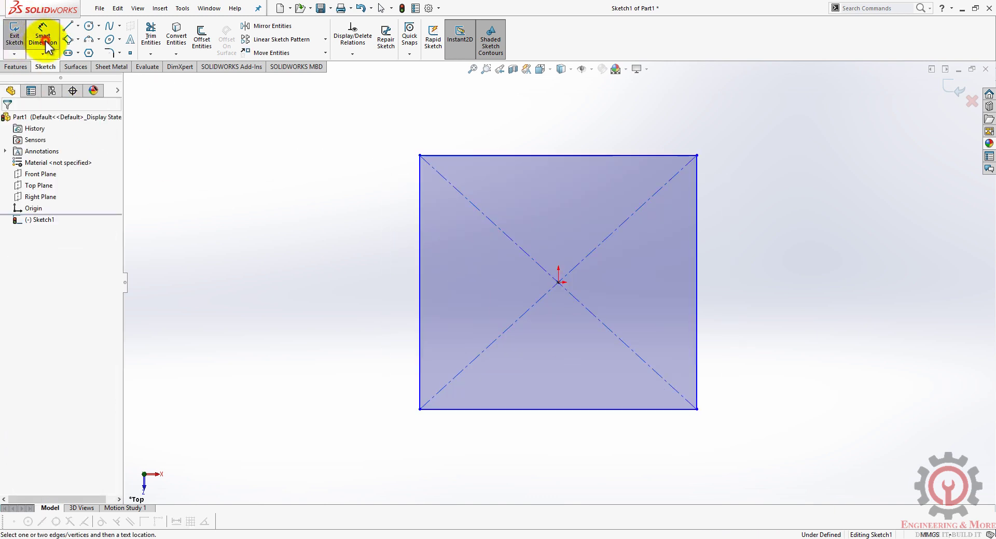
pyautogui.click(420, 251)
pyautogui.click(394, 253)
pyautogui.write('100')
pyautogui.press('Return')
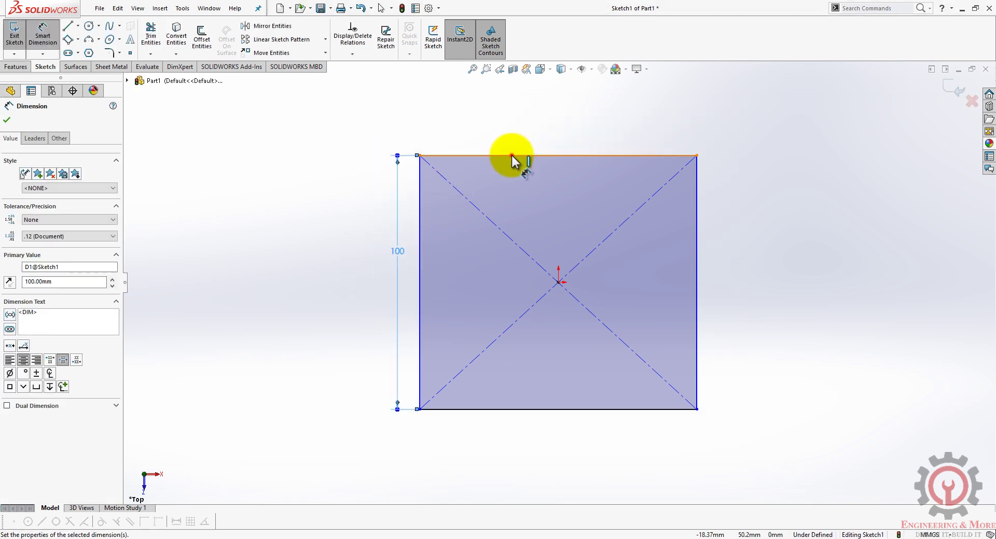
pyautogui.click(512, 155)
pyautogui.click(513, 143)
pyautogui.press('Return')
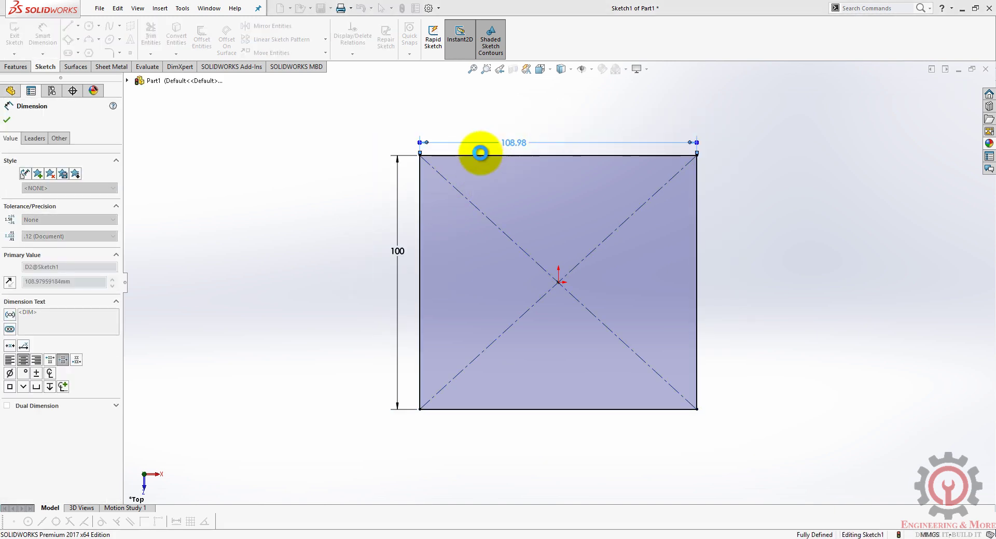
pyautogui.click(255, 190)
# Extrude the square sketch as a boss with a blind depth of 5 mm
pyautogui.click(15, 66)
pyautogui.click(19, 39)
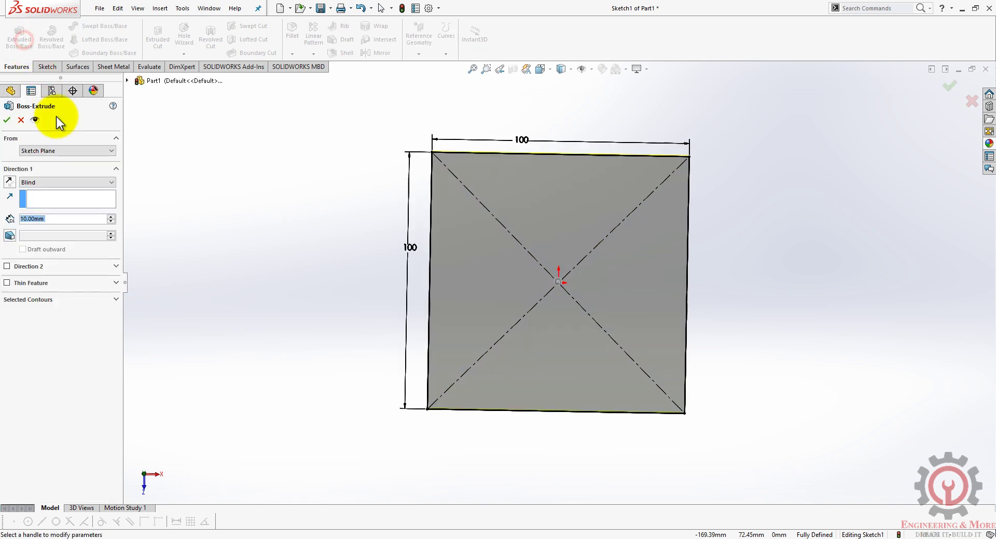
pyautogui.write('5')
pyautogui.press('Return')
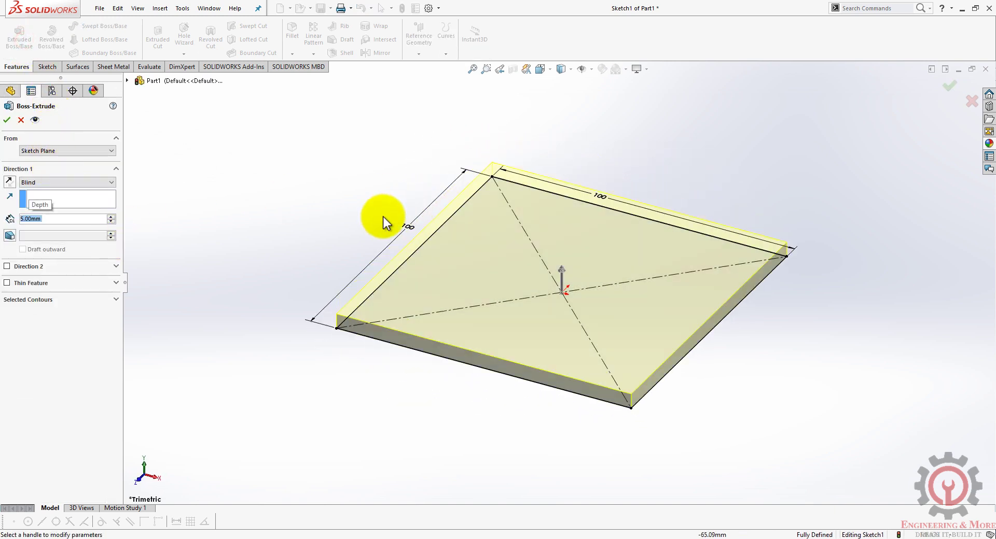
pyautogui.click(6, 118)
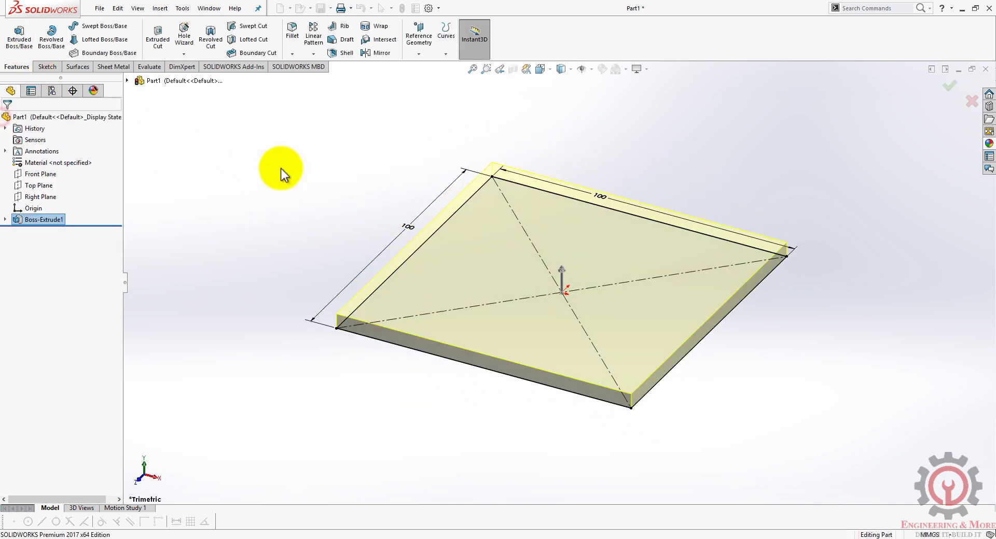
# Start saving the part and create a new folder named spring animation in Documents
pyautogui.hotkey('ctrl', 's')
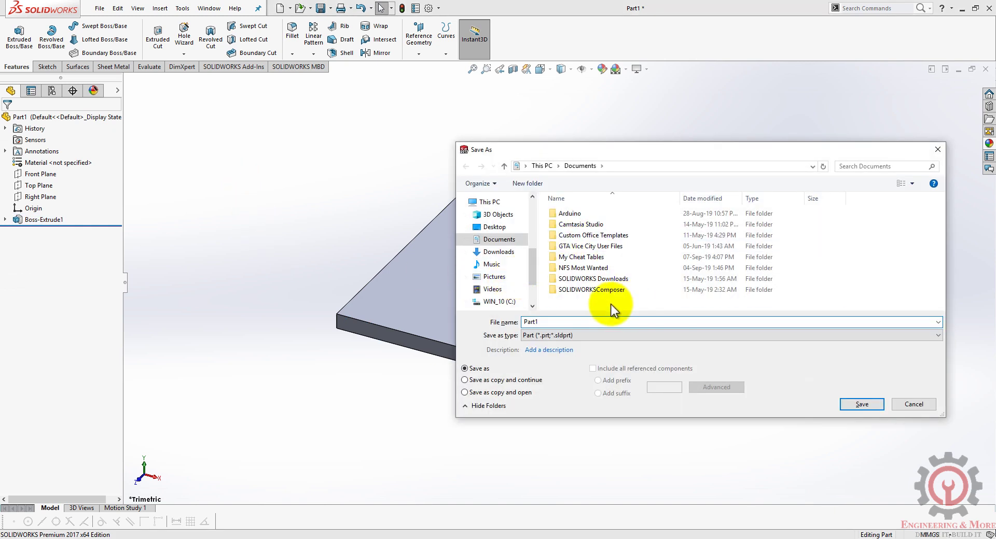
pyautogui.hotkey('ctrl', 'shift', 'n')
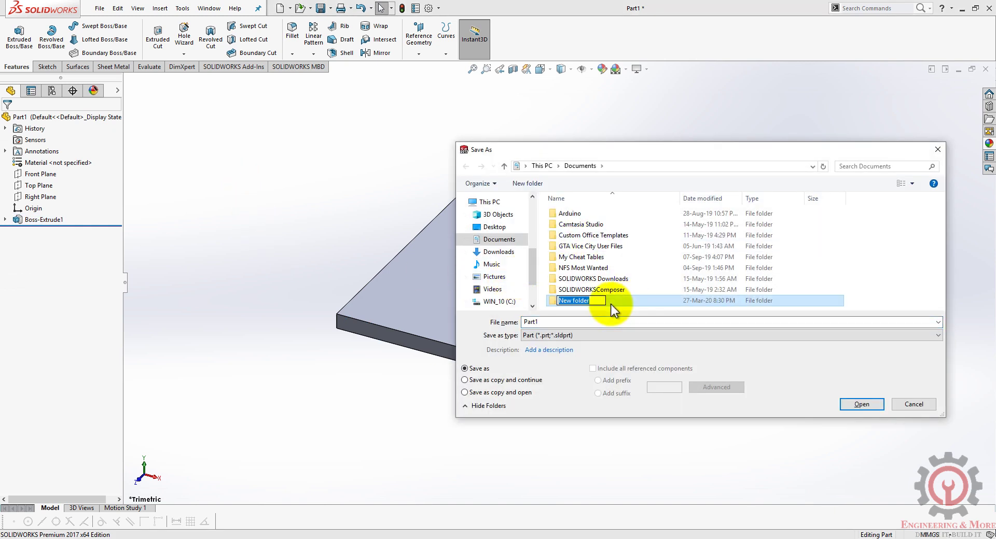
pyautogui.write('spring animation')
pyautogui.press('Return')
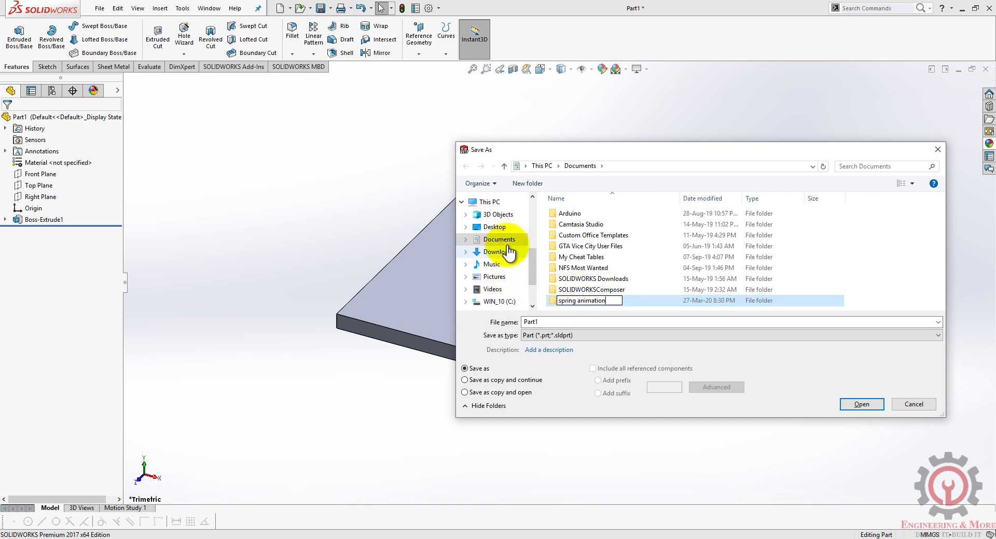
# Save the part as plate in the spring animation folder and close it
pyautogui.scroll(2, 493, 215)
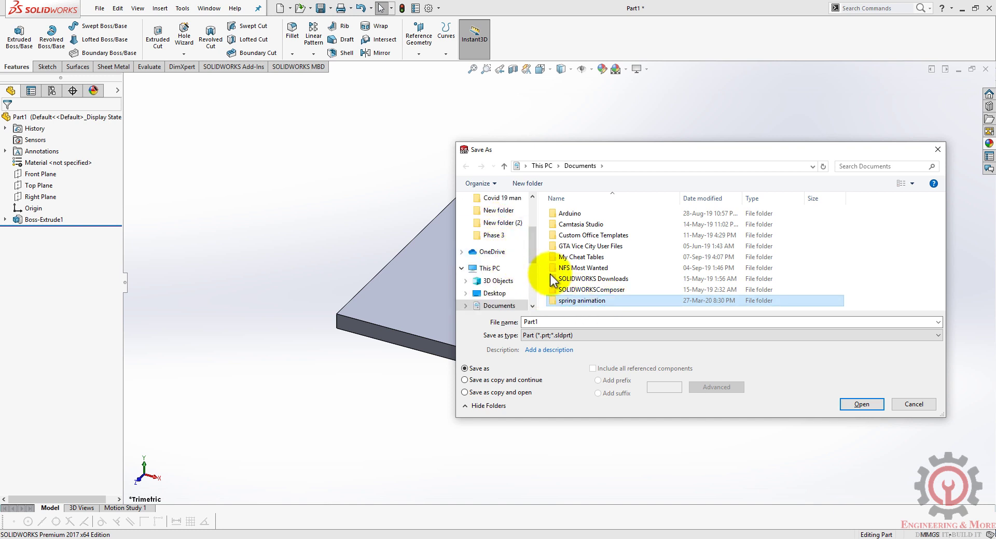
pyautogui.doubleClick(574, 300)
pyautogui.doubleClick(568, 324)
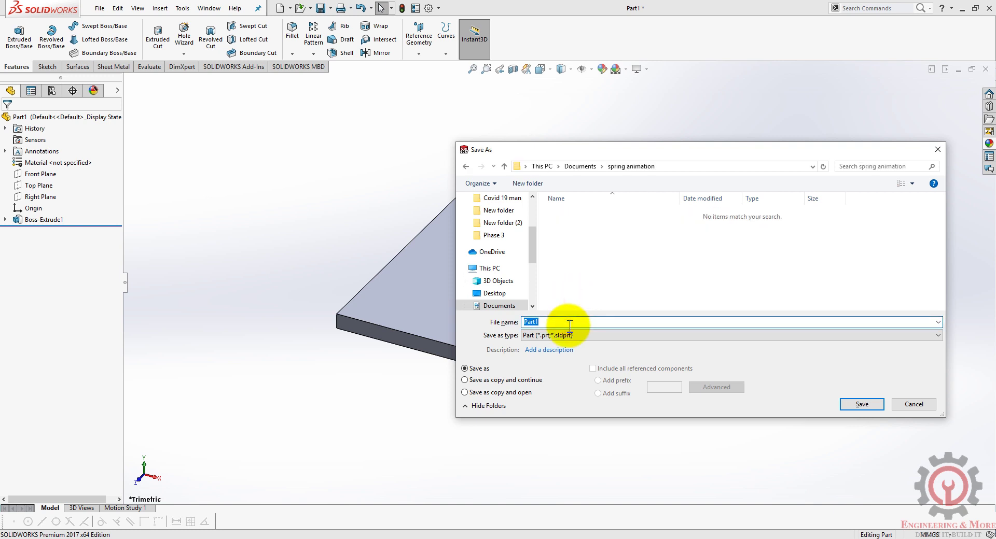
pyautogui.press('Return')
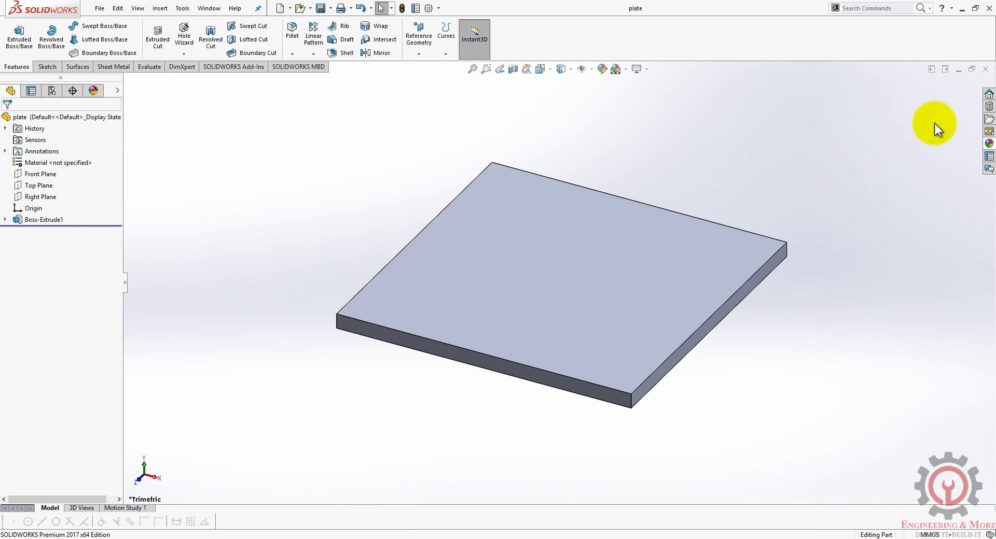
pyautogui.click(986, 69)
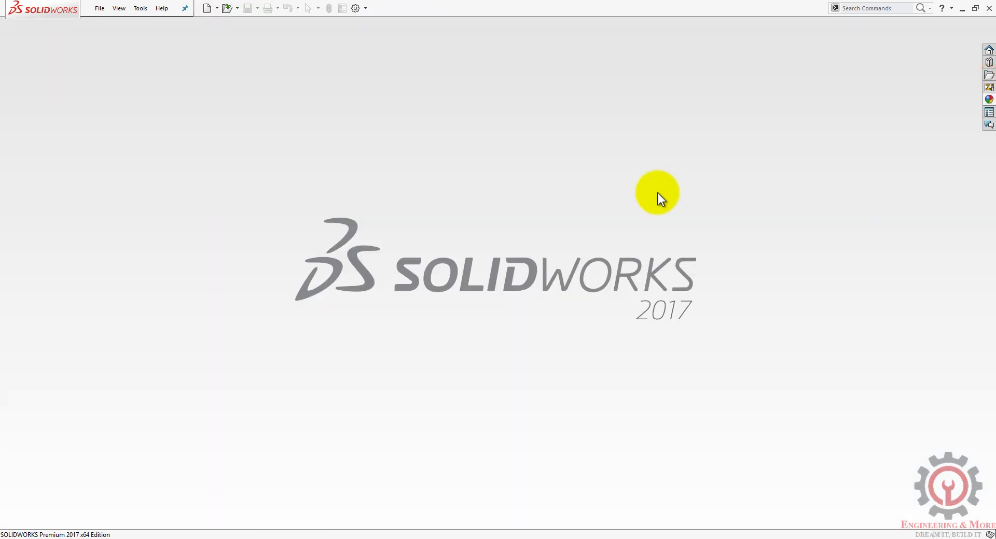
# Create a new assembly document without inserting a component through the automatic file browser
pyautogui.hotkey('ctrl', 'n')
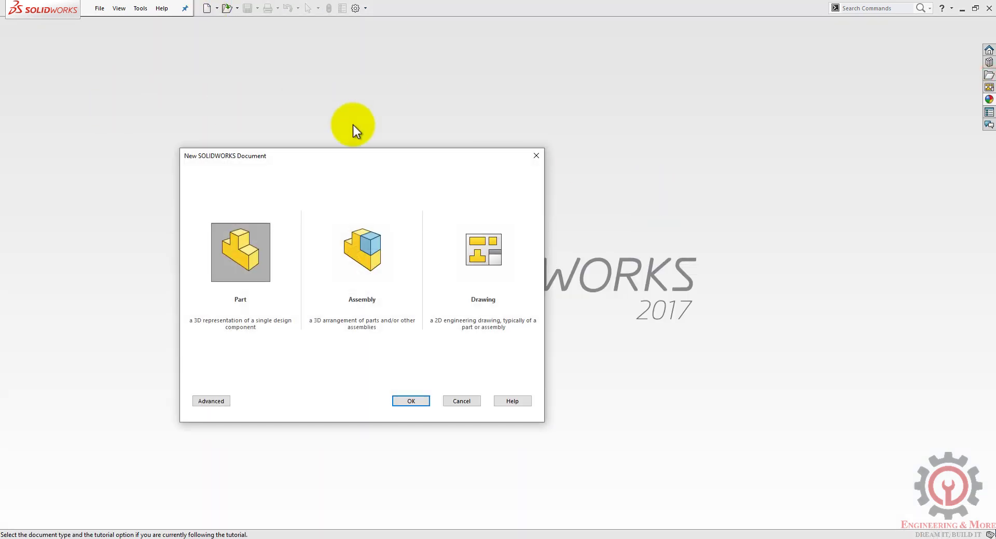
pyautogui.doubleClick(352, 238)
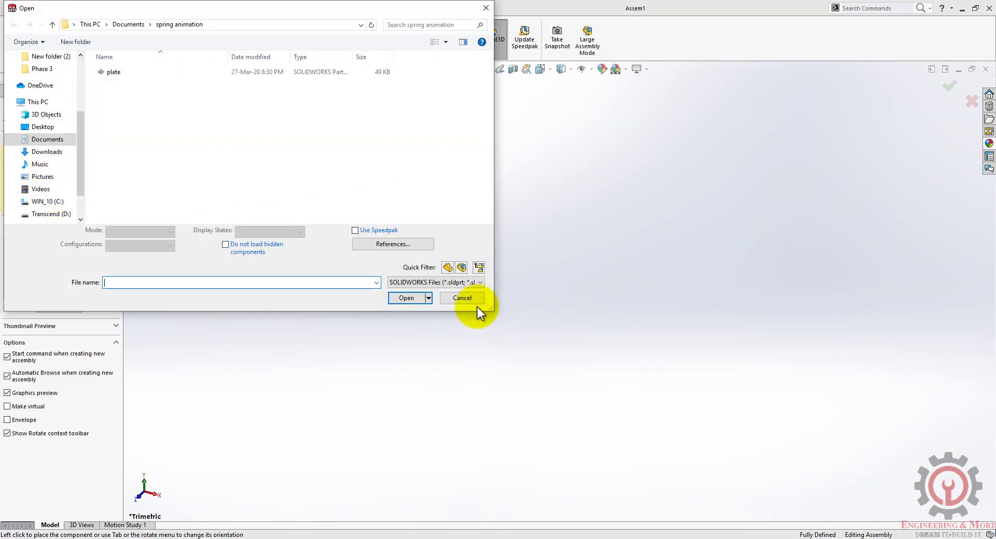
pyautogui.click(461, 298)
pyautogui.press('Escape')
# Switch to File Explorer, insert the plate part into the assembly, and add a second copy of it
pyautogui.hotkey('alt', 'Tab')
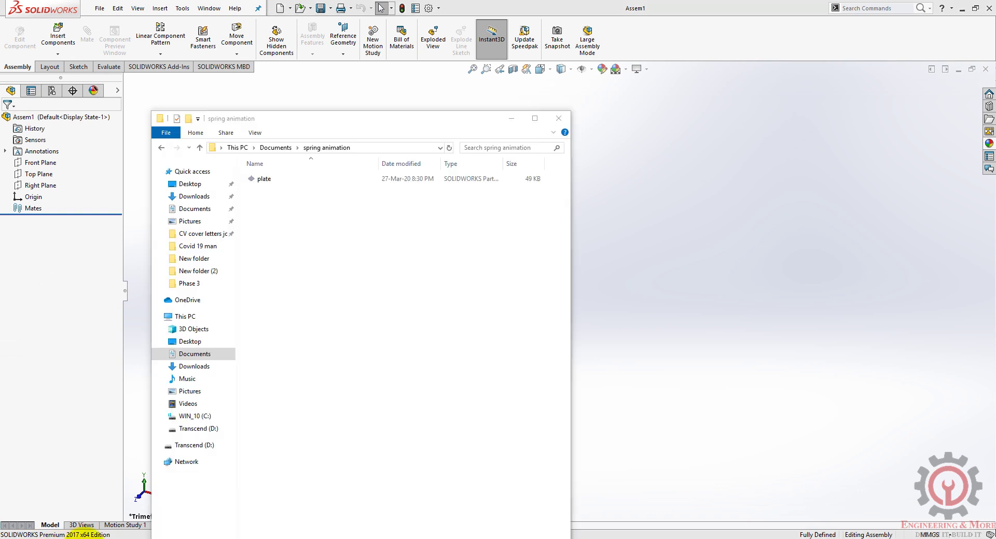
pyautogui.moveTo(284, 180); pyautogui.dragTo(516, 184)
pyautogui.moveTo(693, 198); pyautogui.dragTo(693, 198)
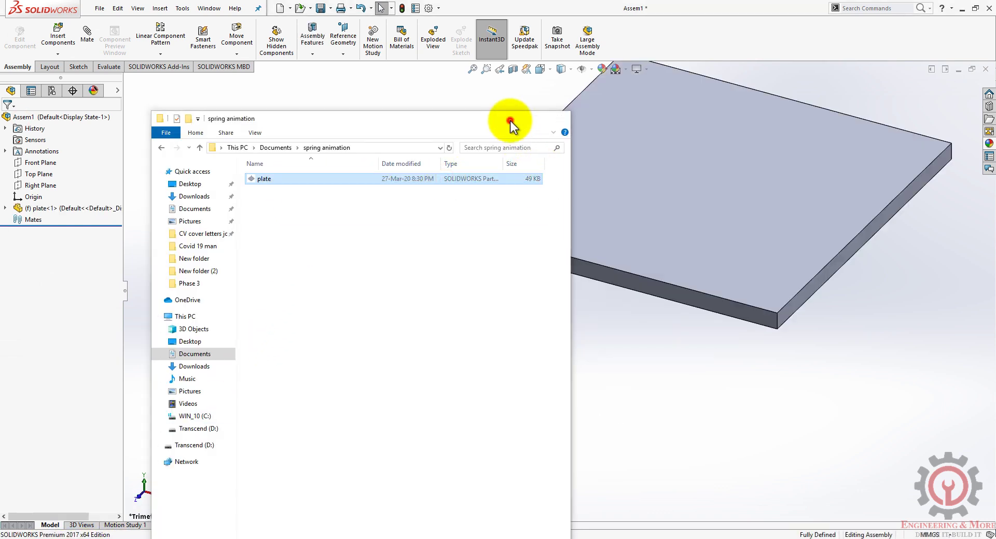
pyautogui.scroll(-2, 649, 215)
pyautogui.keyDown('ctrl'); pyautogui.moveTo(600, 260); pyautogui.dragTo(778, 255); pyautogui.keyUp('ctrl')
# Mate the front face of the second plate coincident with the front face of the fixed plate
pyautogui.moveTo(668, 281); pyautogui.dragTo(618, 199, button='middle')
pyautogui.scroll(-3, 618, 200)
pyautogui.click(598, 195)
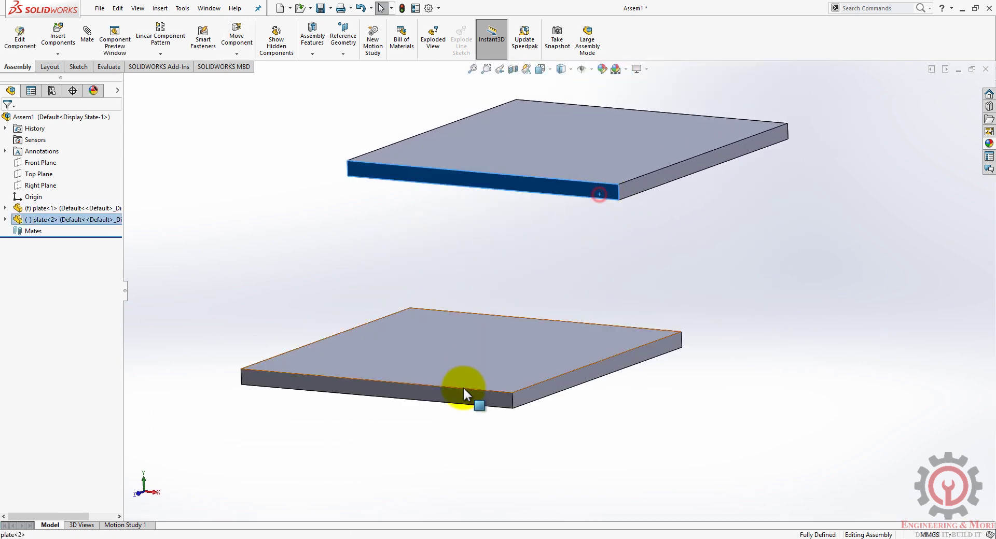
pyautogui.keyDown('ctrl'); pyautogui.click(464, 397); pyautogui.keyUp('ctrl')
pyautogui.click(494, 388)
# Mate the right side faces of the two plates coincident so their sides are flush
pyautogui.click(508, 376)
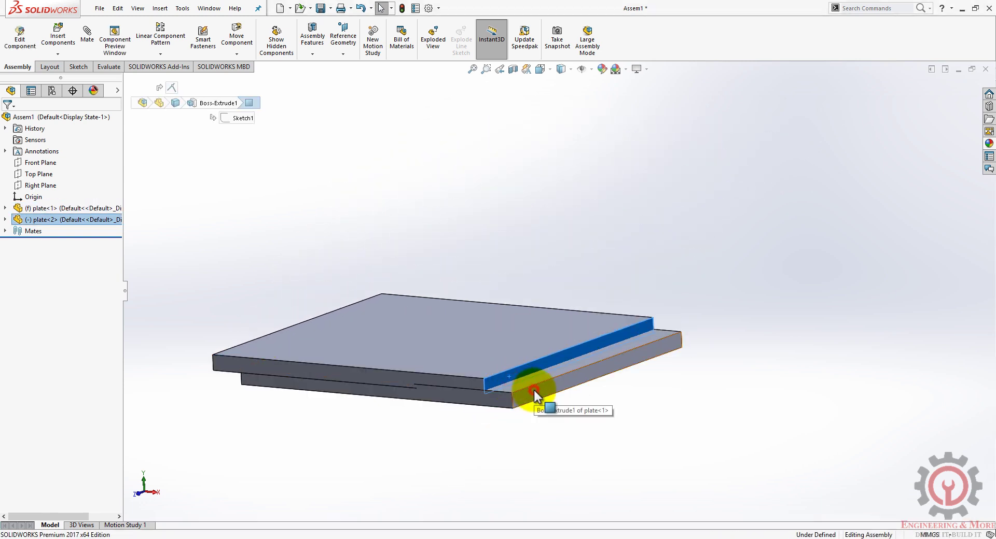
pyautogui.keyDown('ctrl'); pyautogui.click(537, 395); pyautogui.keyUp('ctrl')
pyautogui.click(562, 387)
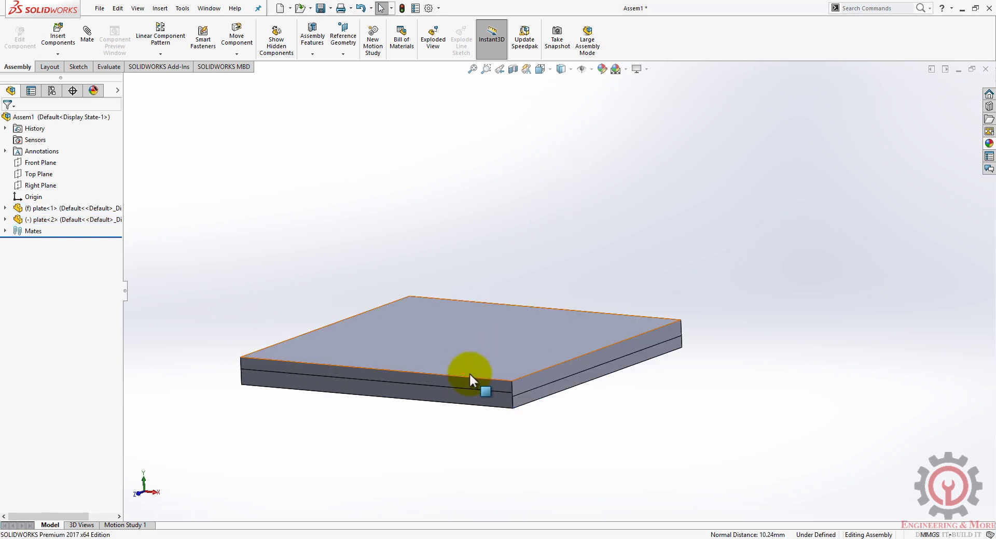
# Raise the movable plate well above the fixed plate, using the Front view to set the gap between them
pyautogui.moveTo(471, 372); pyautogui.dragTo(490, 147)
pyautogui.click(540, 69)
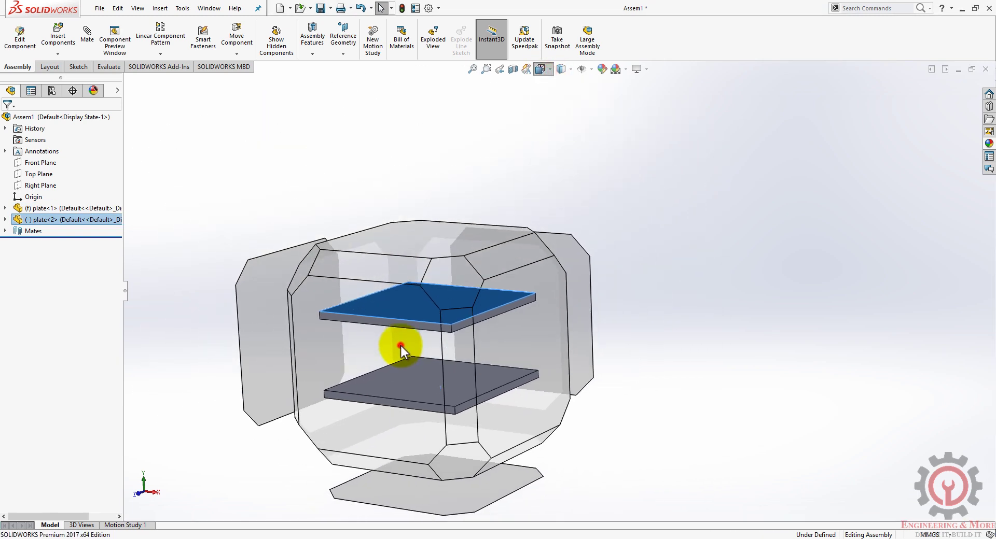
pyautogui.click(400, 344)
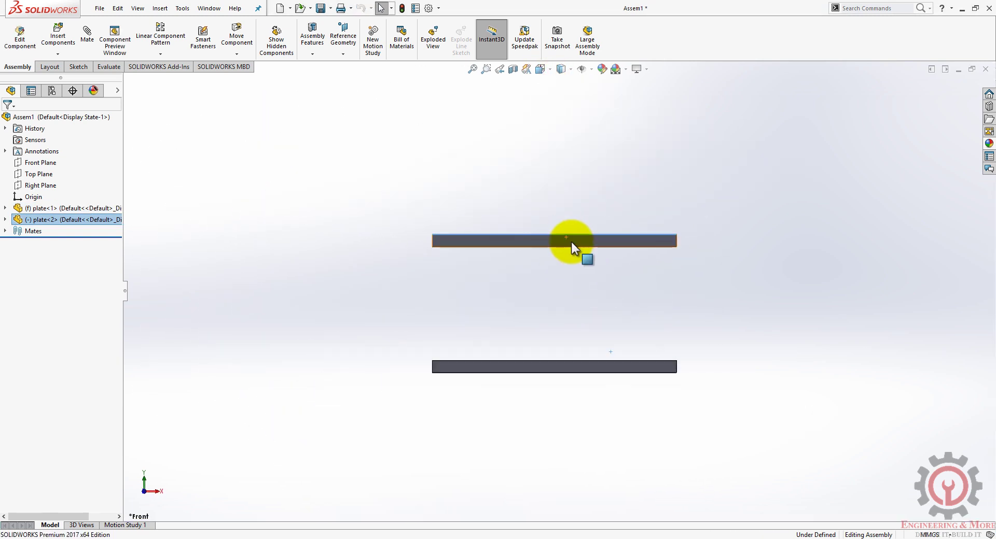
pyautogui.moveTo(571, 242); pyautogui.dragTo(571, 117)
pyautogui.click(443, 215)
pyautogui.scroll(2, 599, 190)
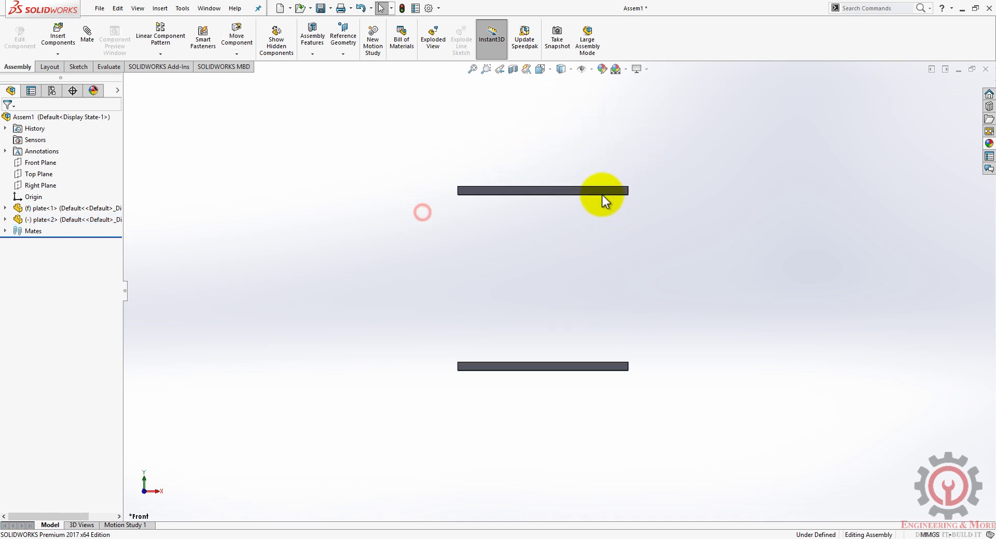
# Insert a new part into the assembly, open it for in-context editing, and expand its feature tree
pyautogui.click(61, 57)
pyautogui.click(64, 79)
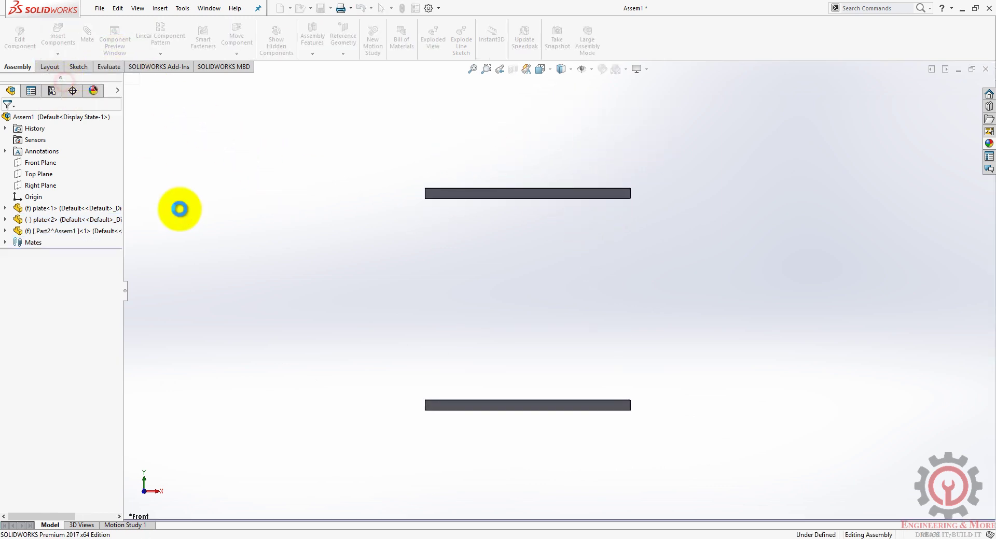
pyautogui.click(262, 241)
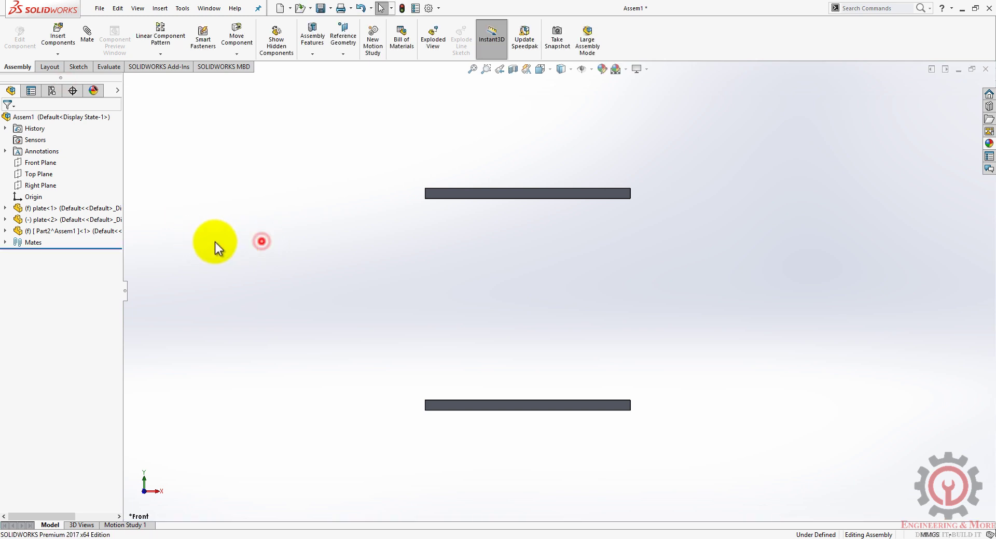
pyautogui.rightClick(60, 231)
pyautogui.click(125, 203)
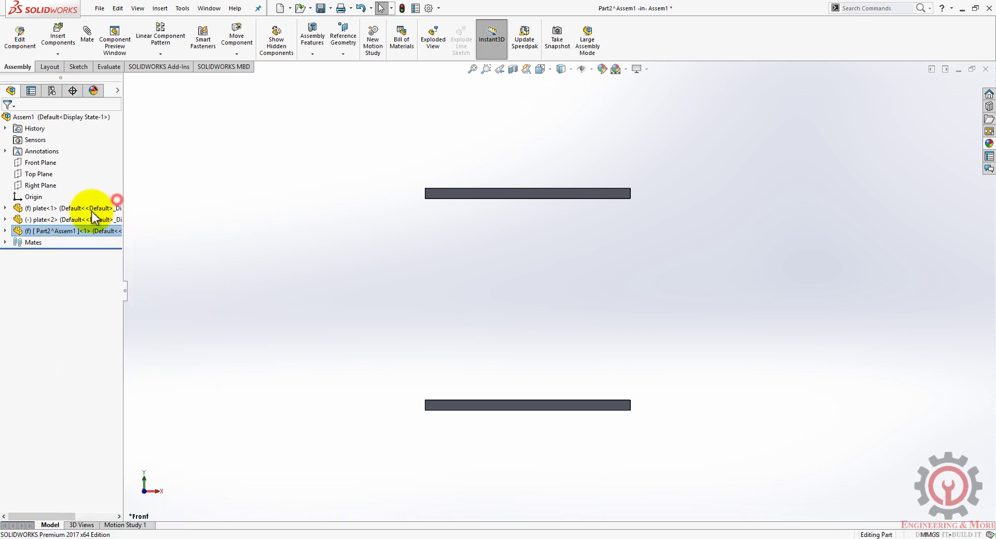
pyautogui.click(6, 231)
# Start a reference plane in the new part with the upper plate's front side face as first reference
pyautogui.click(574, 53)
pyautogui.click(577, 67)
pyautogui.click(476, 191)
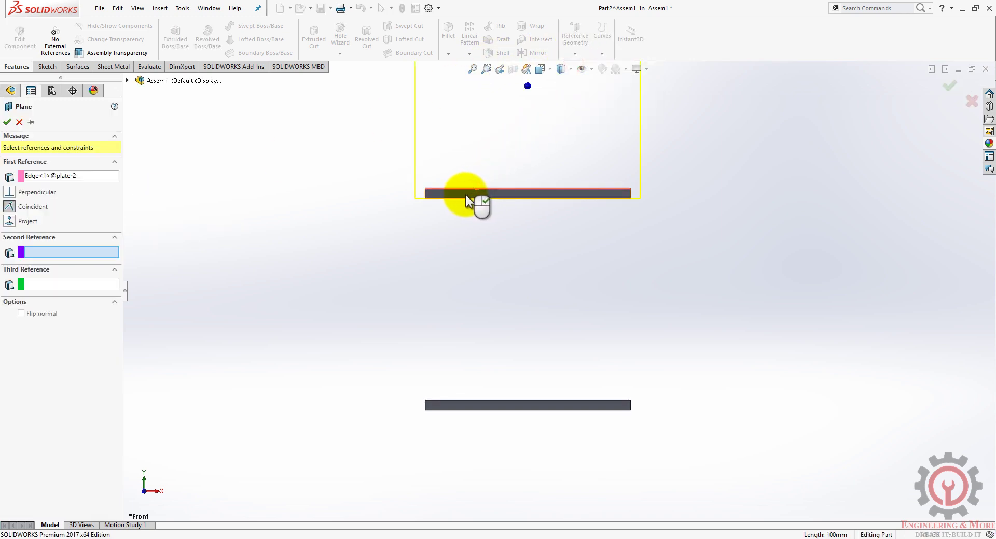
pyautogui.moveTo(468, 199); pyautogui.dragTo(533, 249, button='middle')
pyautogui.click(48, 177)
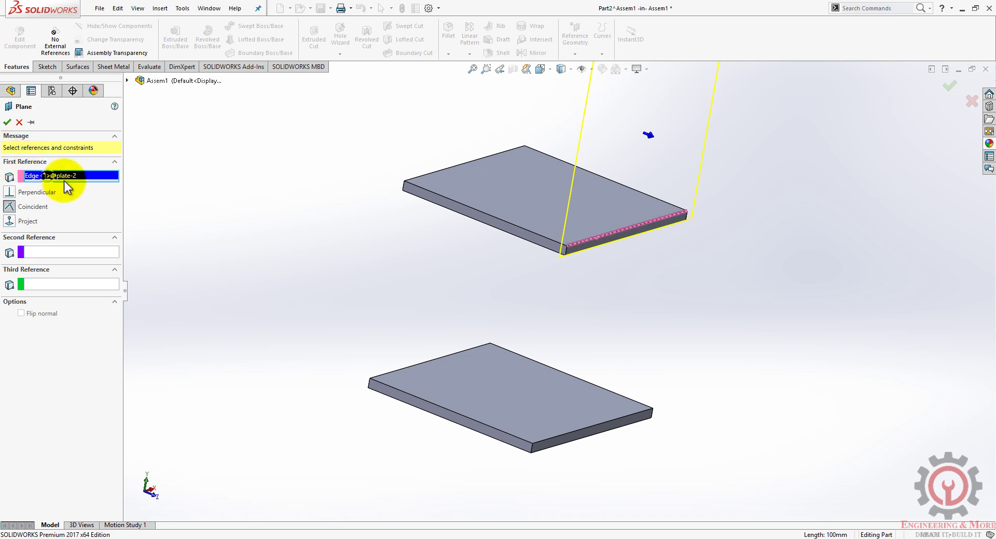
pyautogui.press('Delete')
pyautogui.scroll(-3, 559, 243)
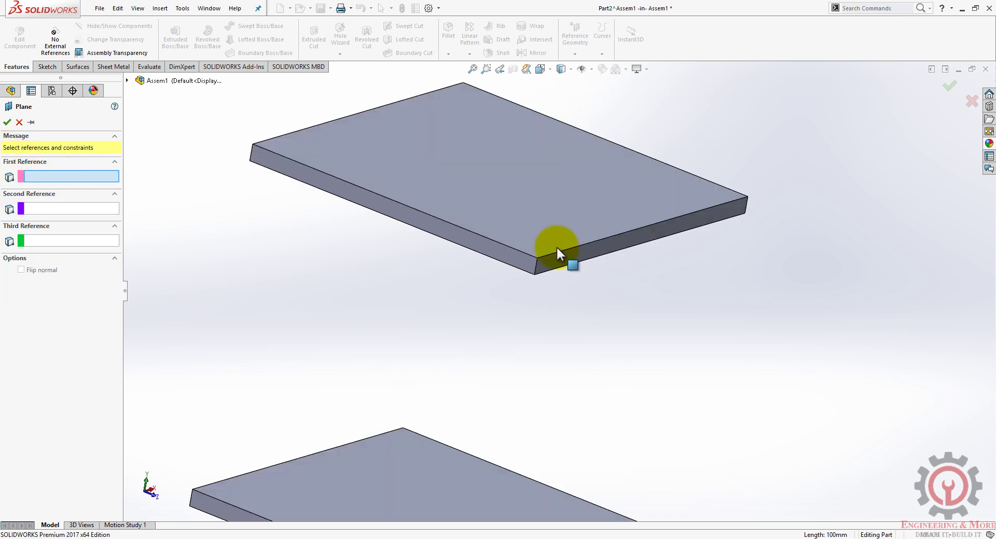
pyautogui.click(563, 262)
# Add the upper plate's opposite back face as second reference and create the mid plane between the two faces
pyautogui.scroll(3, 473, 204)
pyautogui.moveTo(473, 204); pyautogui.dragTo(522, 266, button='middle')
pyautogui.scroll(-5, 567, 286)
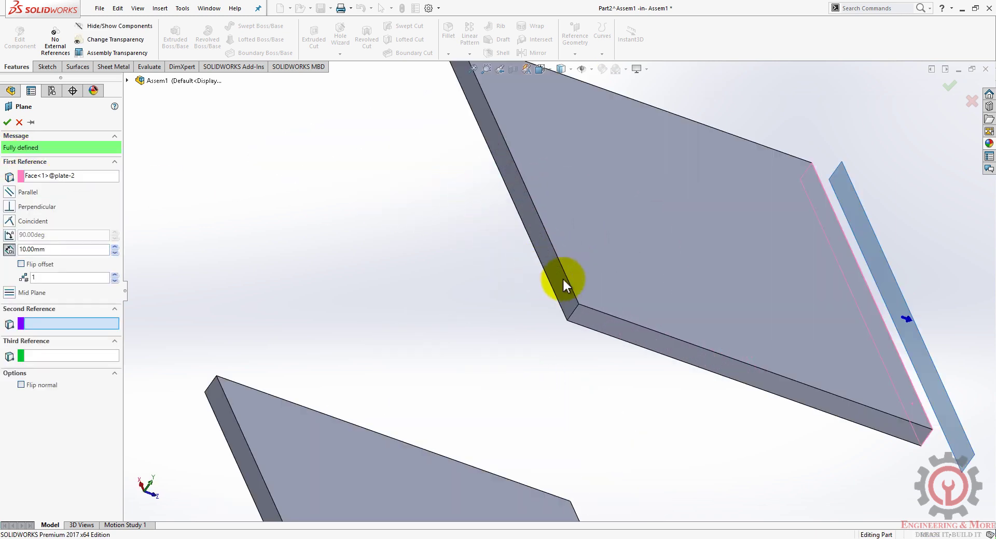
pyautogui.click(566, 293)
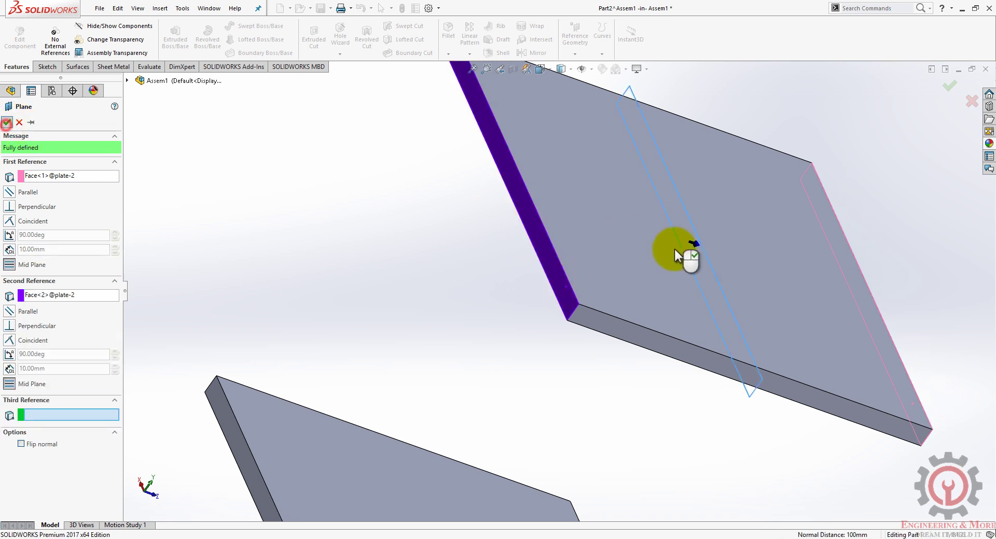
pyautogui.click(7, 125)
pyautogui.scroll(5, 691, 275)
pyautogui.moveTo(693, 289); pyautogui.dragTo(547, 195, button='middle')
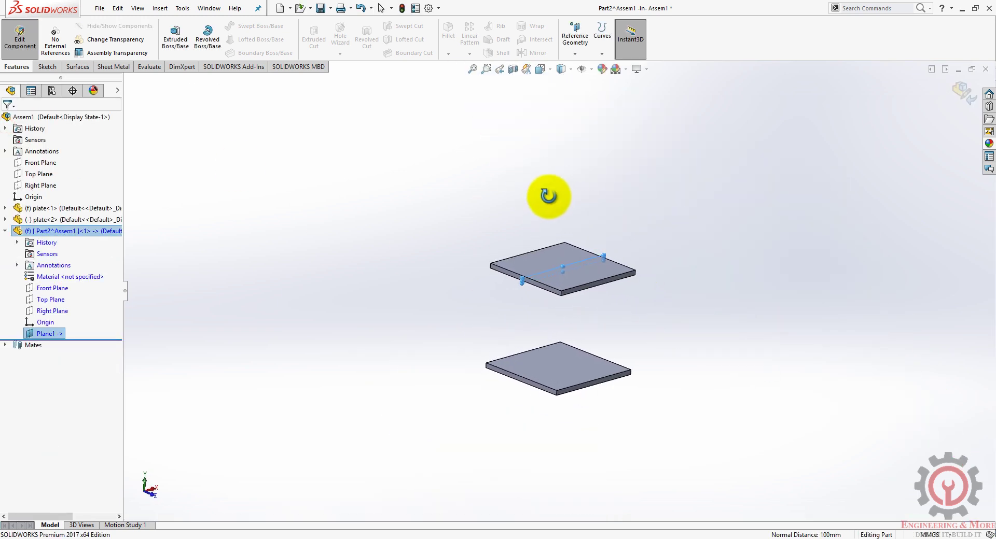
# On the new mid plane, sketch a vertical line joining the midpoints of the plates' facing edges, then close the sketch
pyautogui.rightClick(48, 334)
pyautogui.click(105, 328)
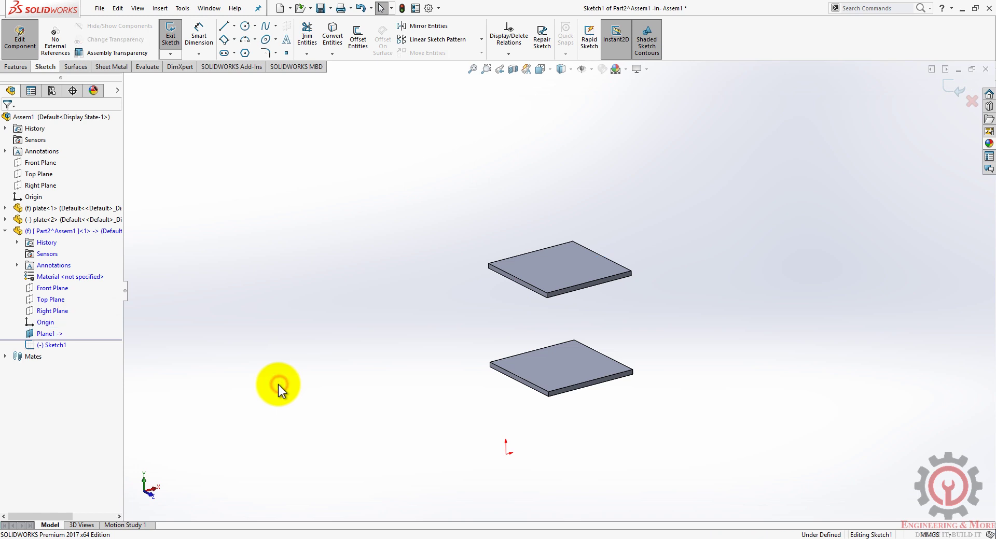
pyautogui.click(223, 29)
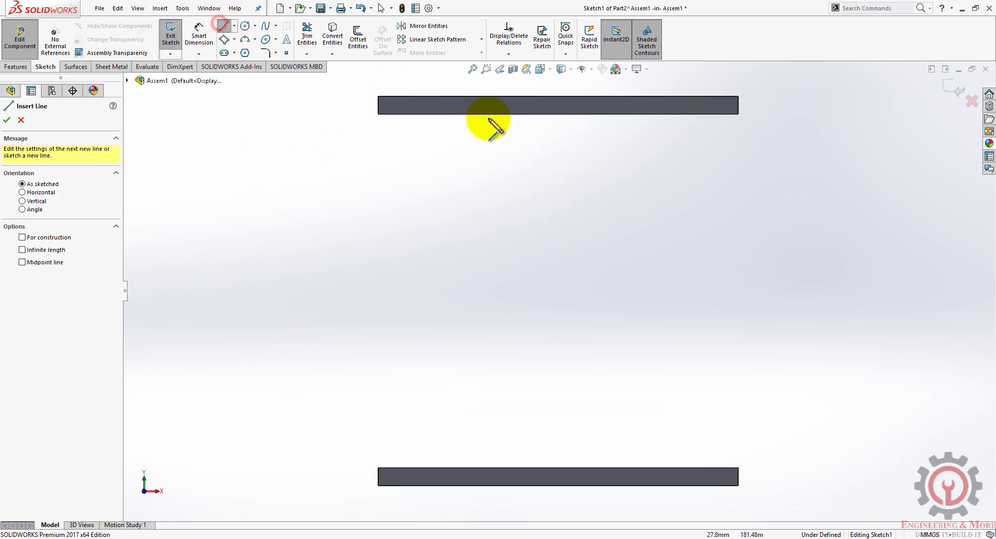
pyautogui.click(559, 115)
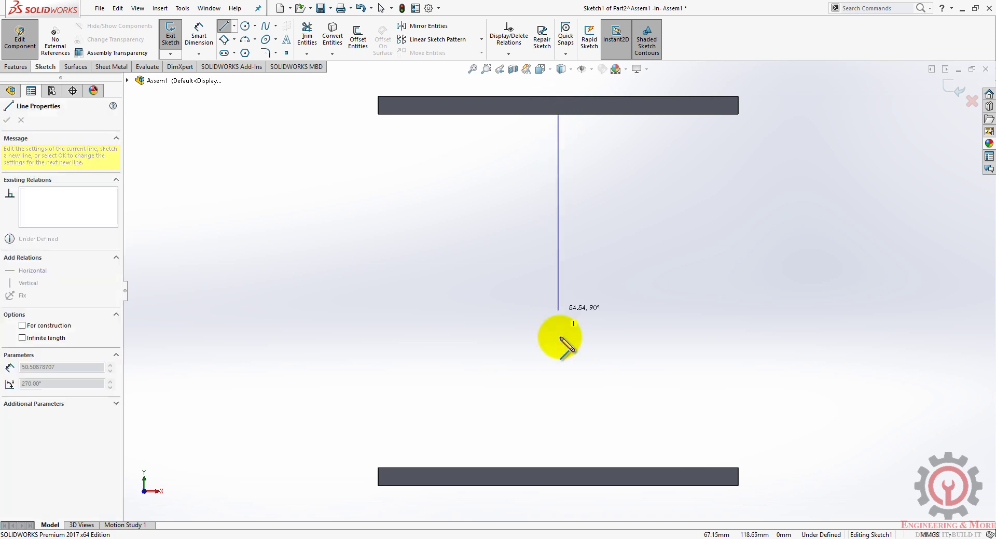
pyautogui.click(559, 468)
pyautogui.press('Escape')
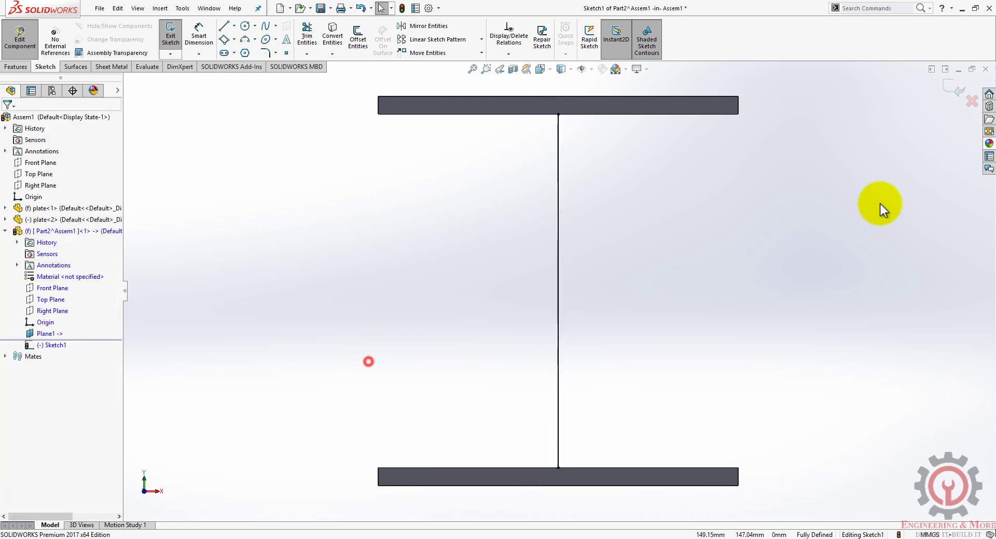
pyautogui.click(950, 95)
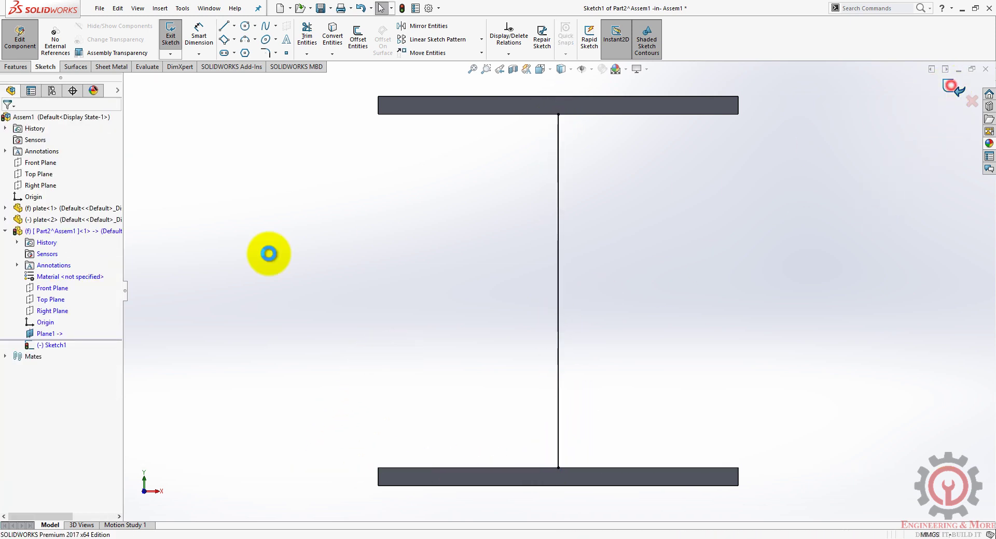
# Start another sketch on the mid plane and draw a circle about 8.6 mm in diameter centred on the lower plate's top edge
pyautogui.rightClick(47, 334)
pyautogui.click(51, 312)
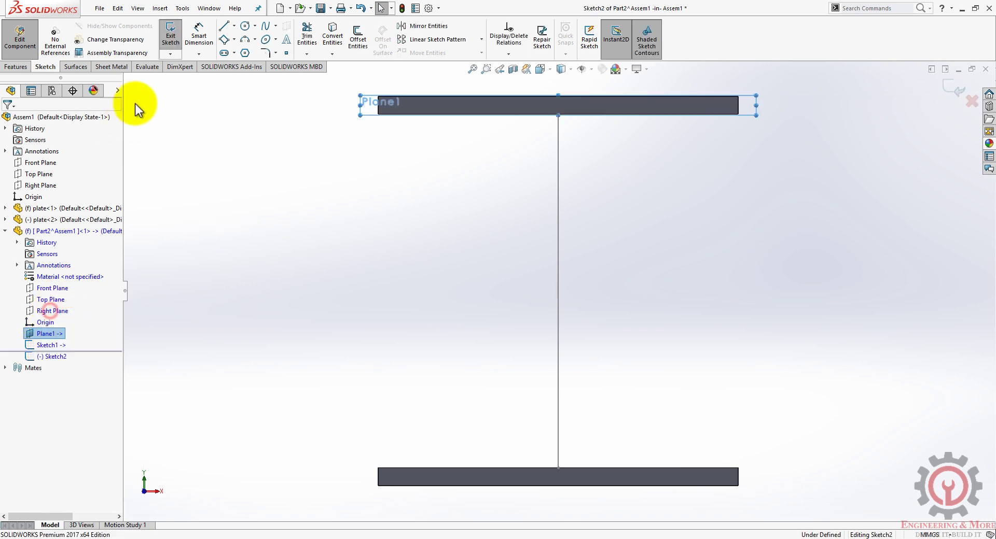
pyautogui.click(247, 25)
pyautogui.click(455, 468)
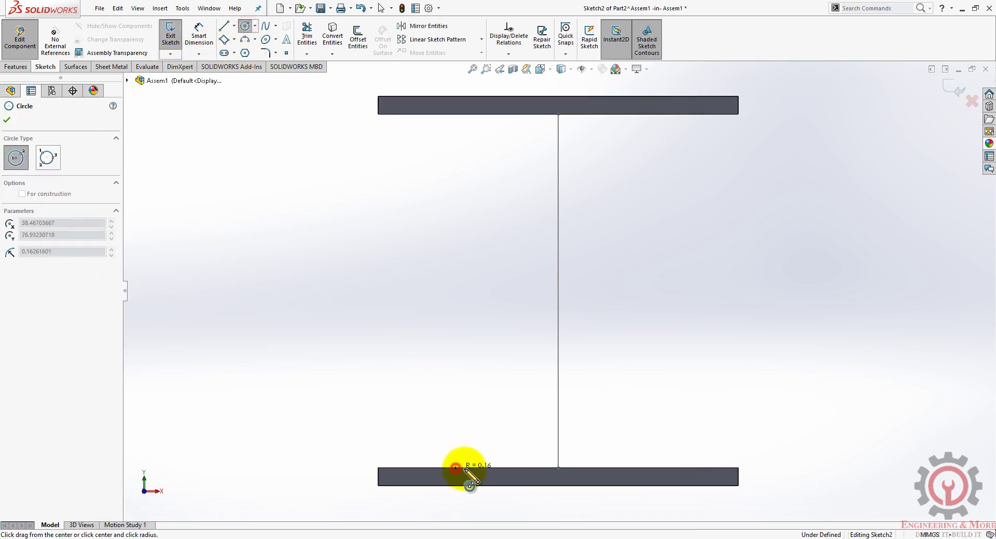
pyautogui.click(470, 473)
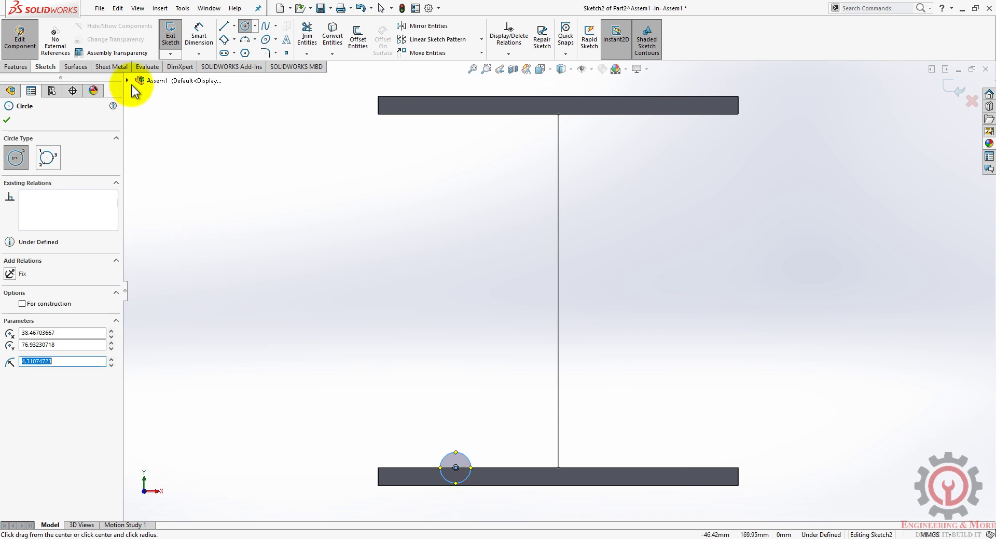
# Dimension the circle's diameter to 5 mm
pyautogui.click(199, 35)
pyautogui.click(444, 458)
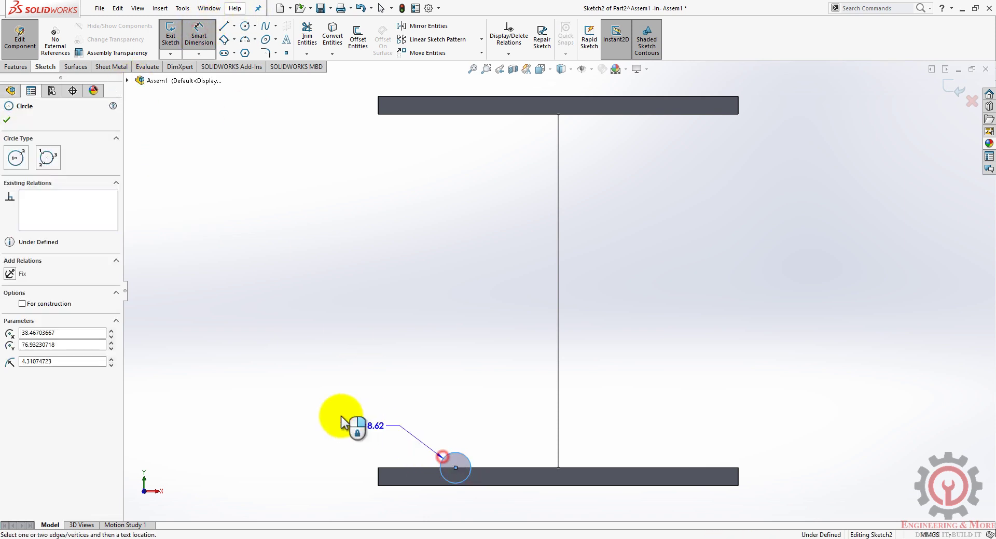
pyautogui.click(263, 356)
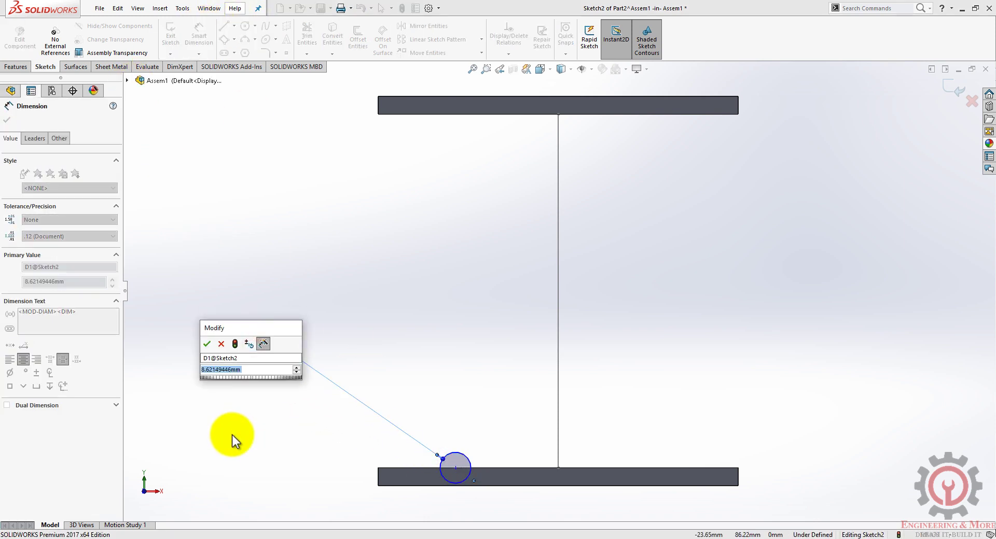
pyautogui.write('5')
pyautogui.press('Return')
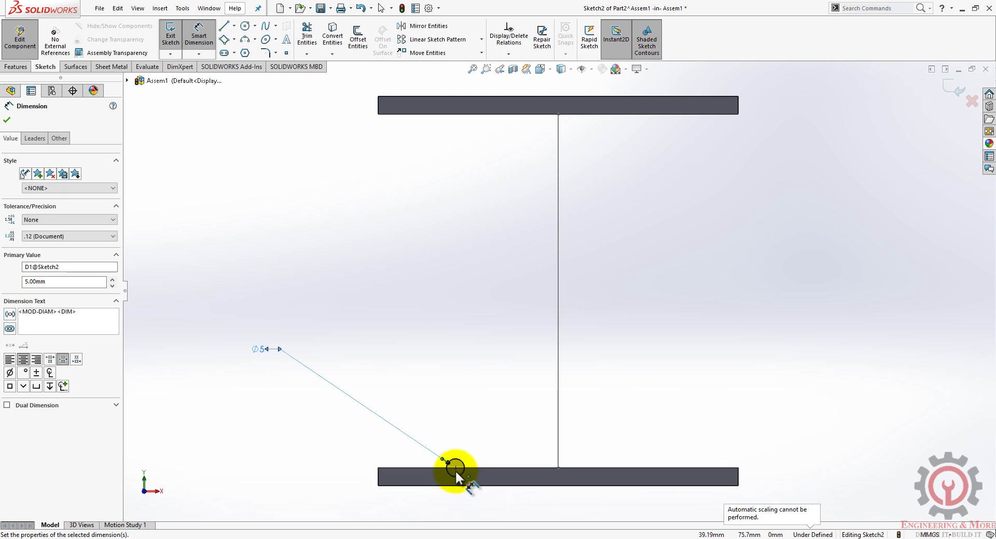
# Dimension the circle's centre 35 mm from the vertical line and close the sketch
pyautogui.click(455, 468)
pyautogui.click(558, 460)
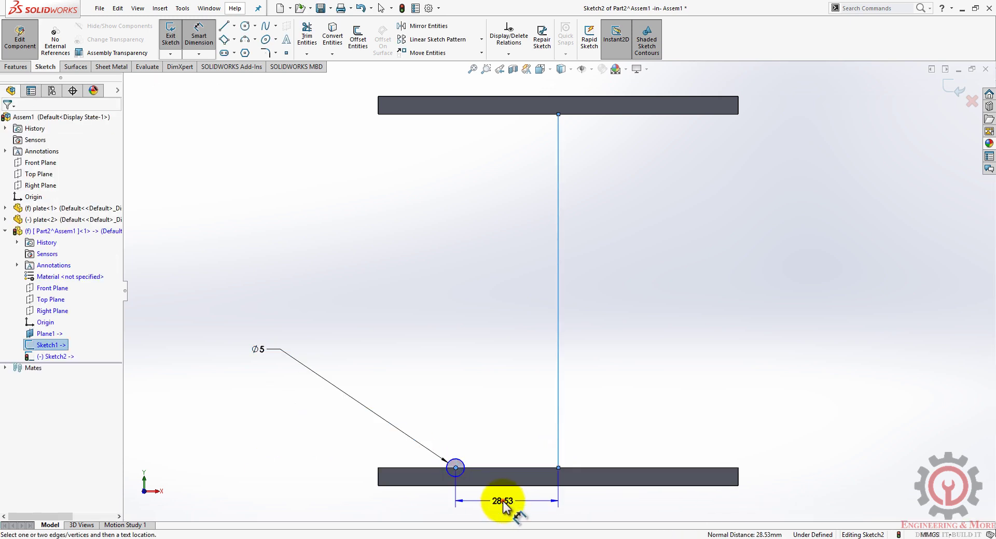
pyautogui.click(502, 500)
pyautogui.write('35')
pyautogui.press('Return')
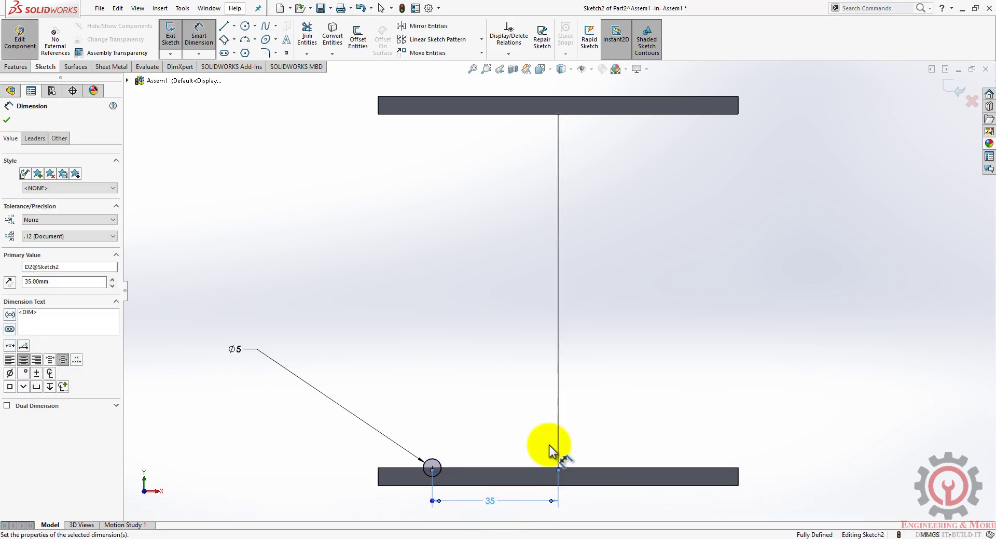
pyautogui.click(953, 87)
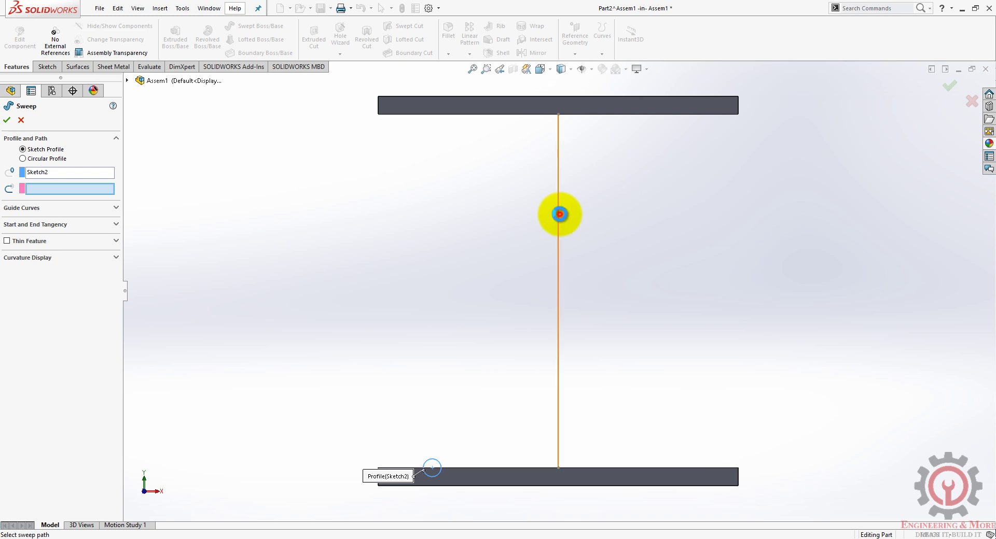
# Set up a sweep of the circle along the vertical line, with Specify Twist Value as profile twist and Revolutions as twist control
pyautogui.click(558, 215)
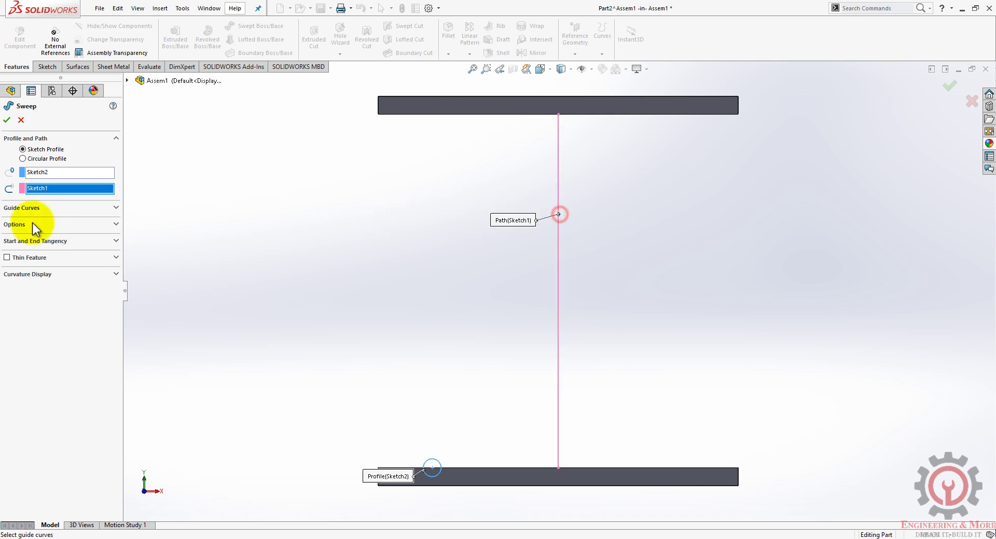
pyautogui.click(43, 227)
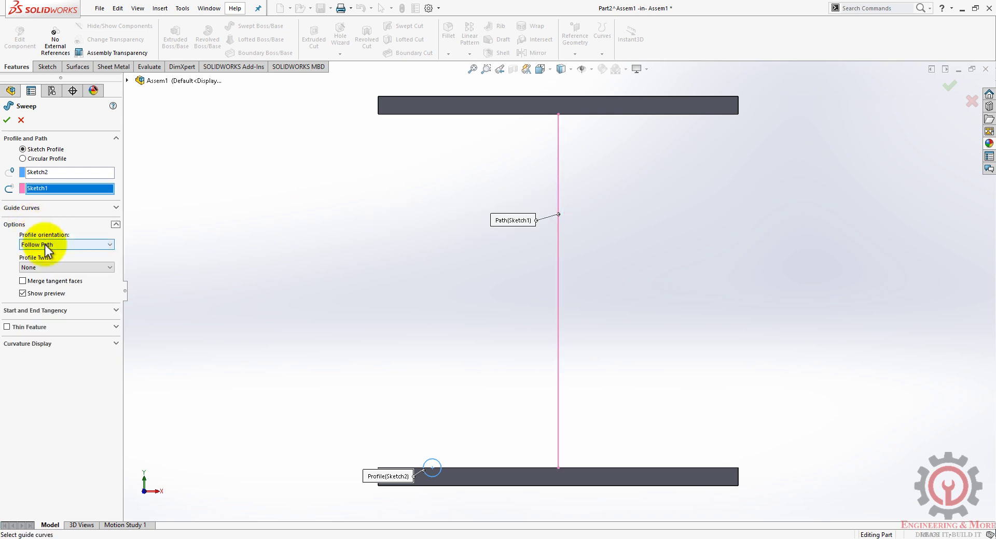
pyautogui.click(45, 245)
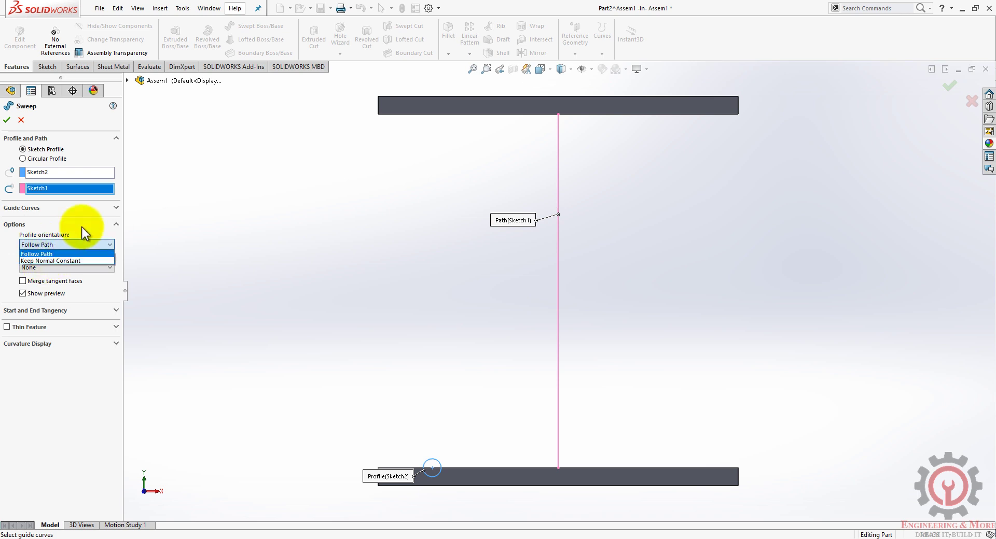
pyautogui.click(171, 245)
pyautogui.click(41, 268)
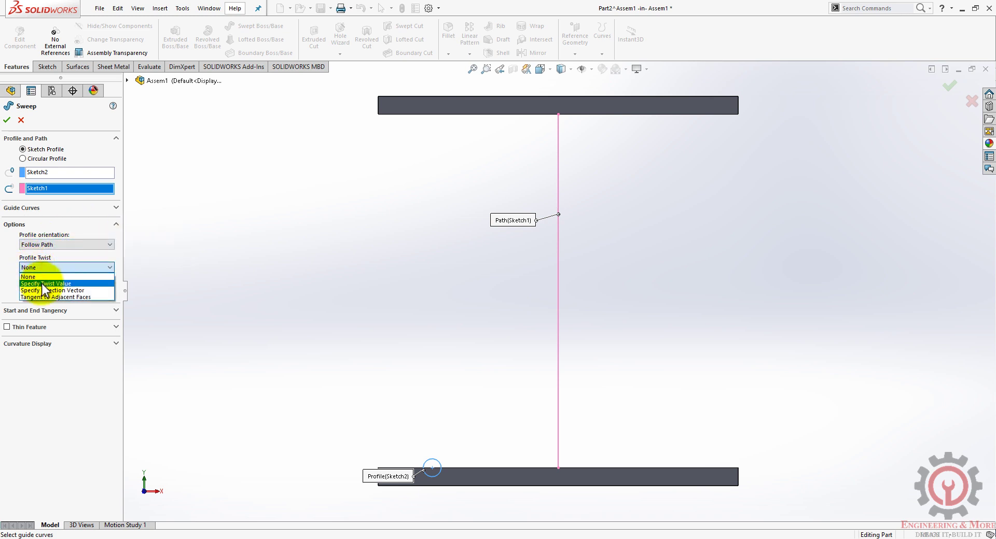
pyautogui.click(43, 284)
pyautogui.click(41, 273)
pyautogui.click(53, 296)
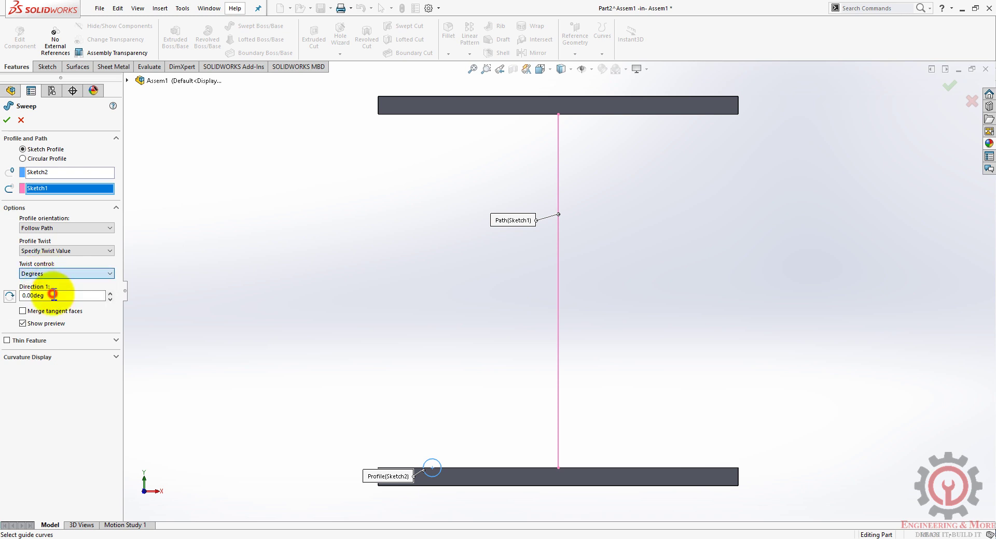
# Set the twist to 7 revolutions and create the swept spring coil
pyautogui.click(110, 293)
pyautogui.click(110, 293)
pyautogui.click(110, 293)
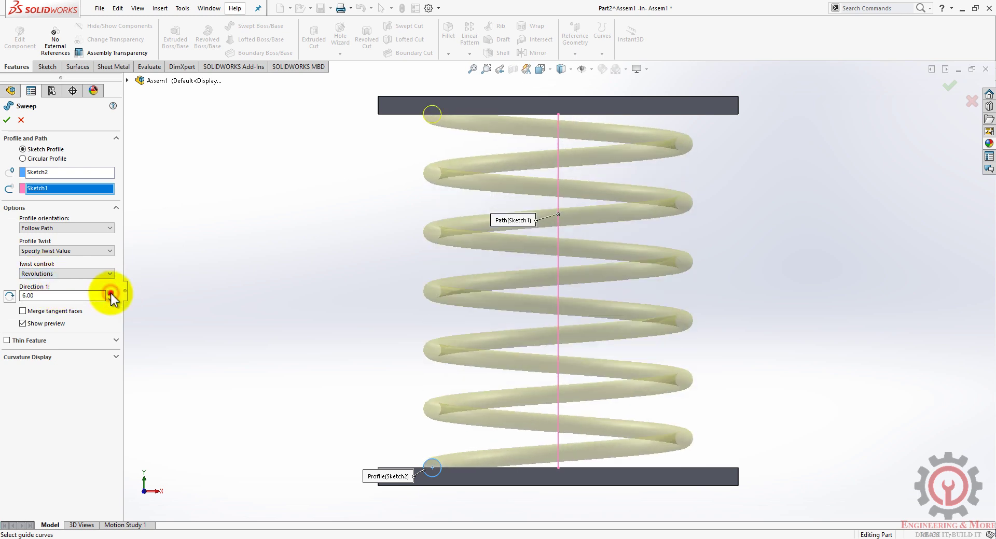
pyautogui.click(110, 293)
pyautogui.click(109, 293)
pyautogui.click(110, 293)
pyautogui.click(110, 293)
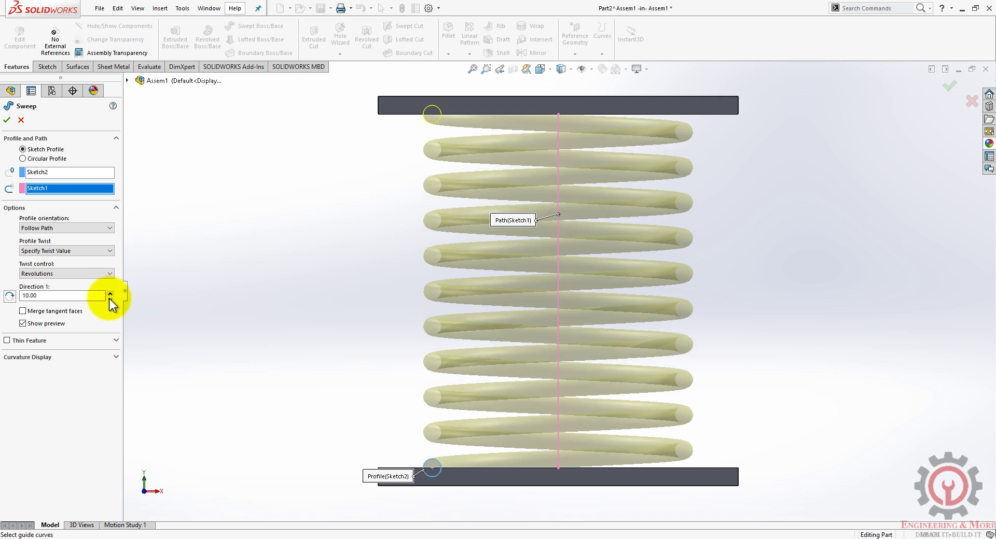
pyautogui.click(110, 299)
pyautogui.click(110, 299)
pyautogui.click(110, 298)
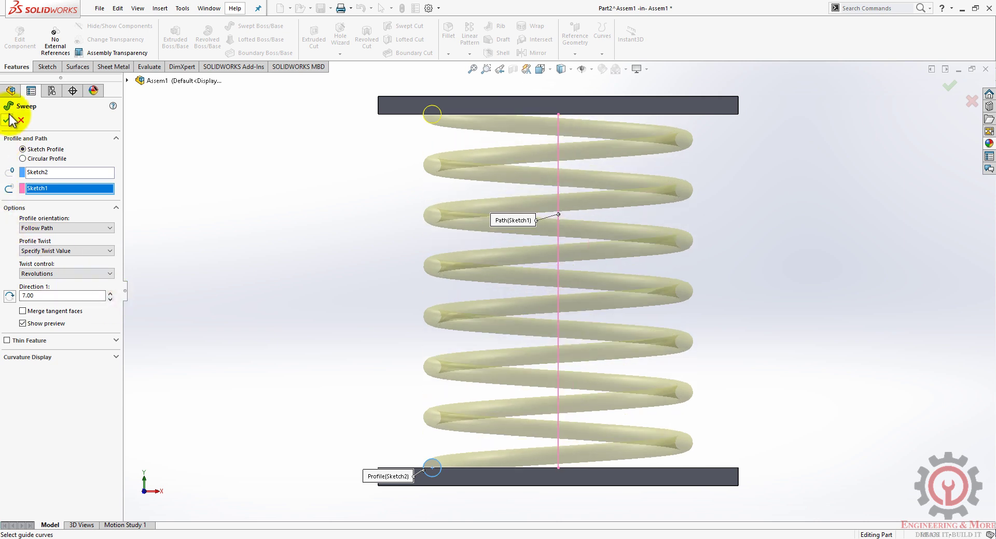
pyautogui.click(15, 122)
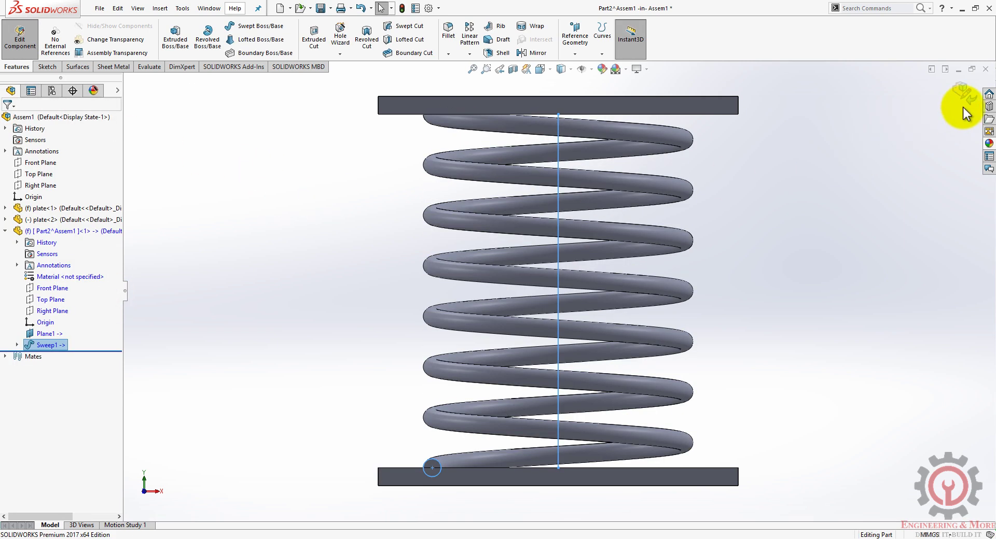
# Sketch on the mid plane and convert the front side face outlines of the upper and lower plates into sketch entities
pyautogui.rightClick(42, 332)
pyautogui.click(66, 305)
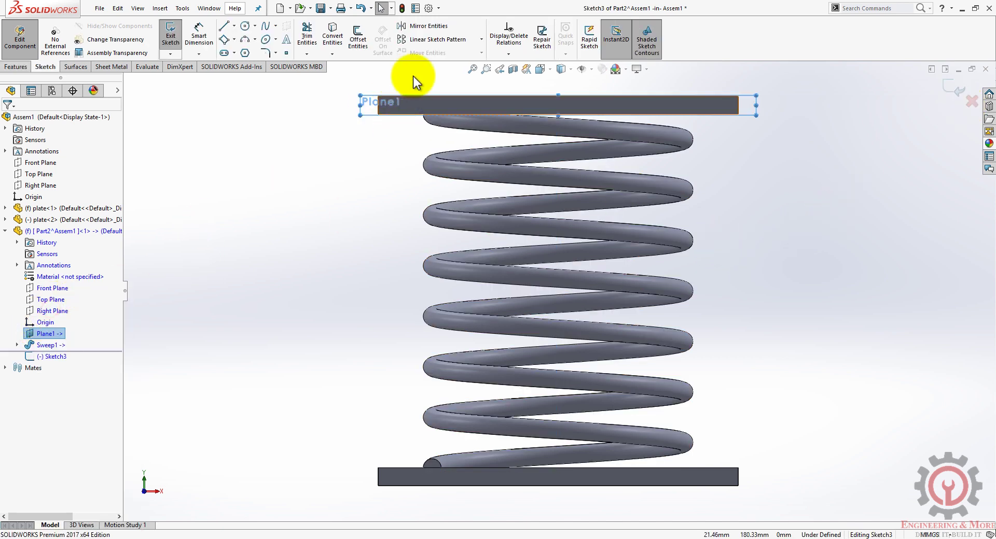
pyautogui.click(430, 103)
pyautogui.click(340, 44)
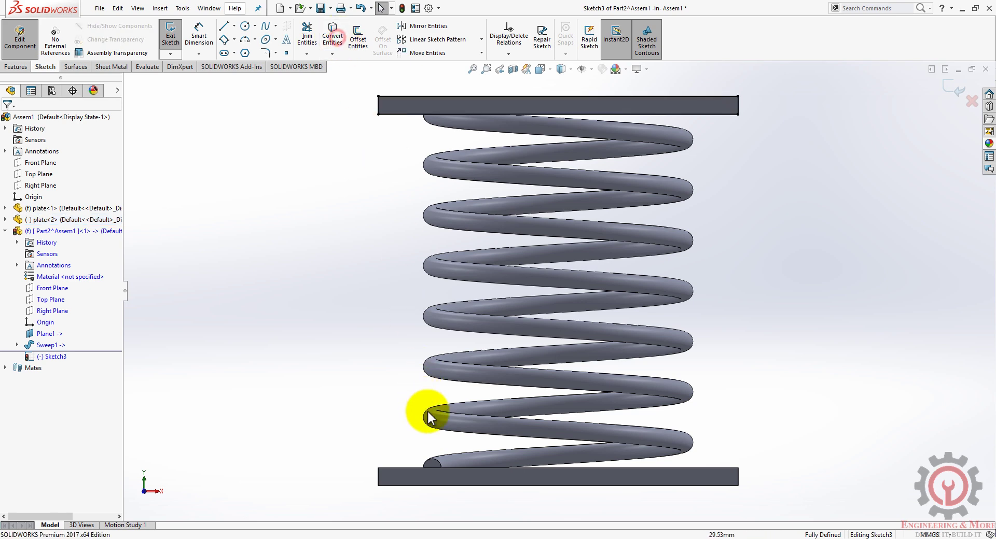
pyautogui.click(402, 473)
pyautogui.click(332, 39)
# Cut the spring ends with an extruded cut of the converted outlines, using Through All - Both
pyautogui.click(314, 42)
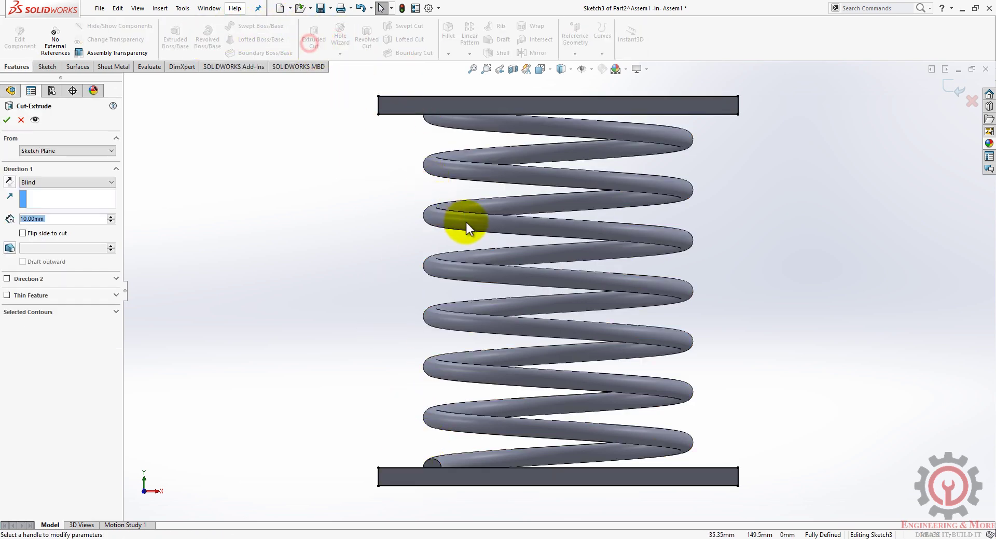
pyautogui.click(72, 182)
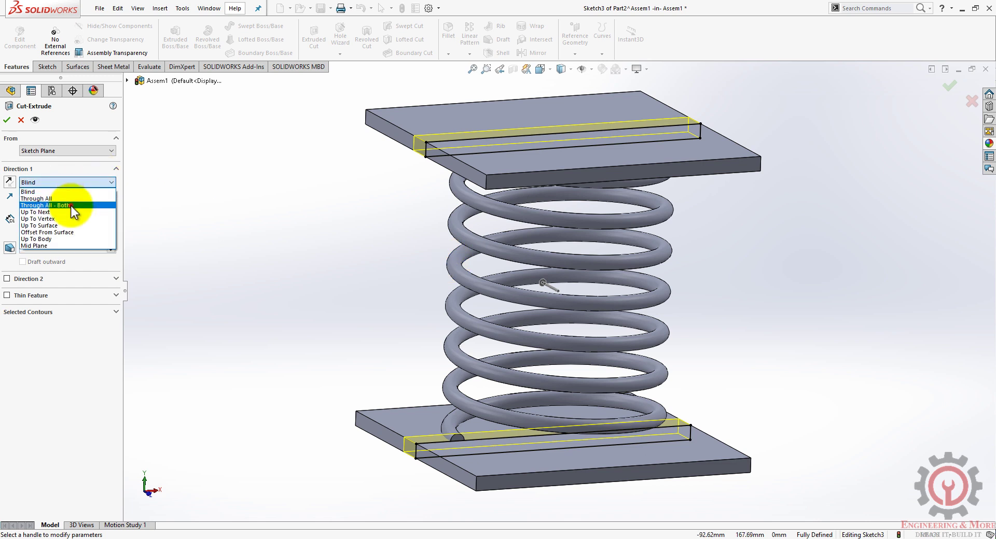
pyautogui.click(66, 205)
pyautogui.click(4, 118)
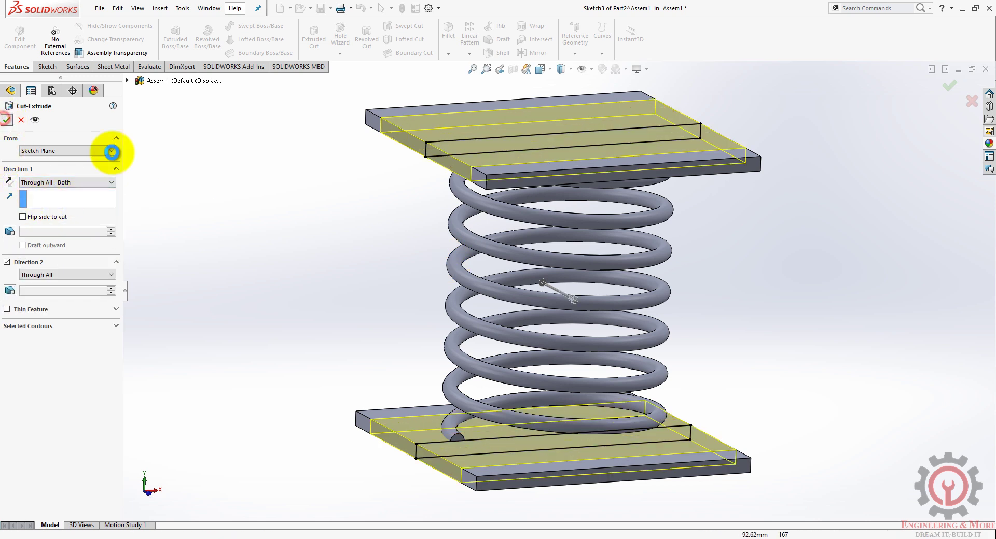
pyautogui.moveTo(615, 384); pyautogui.dragTo(458, 321, button='middle')
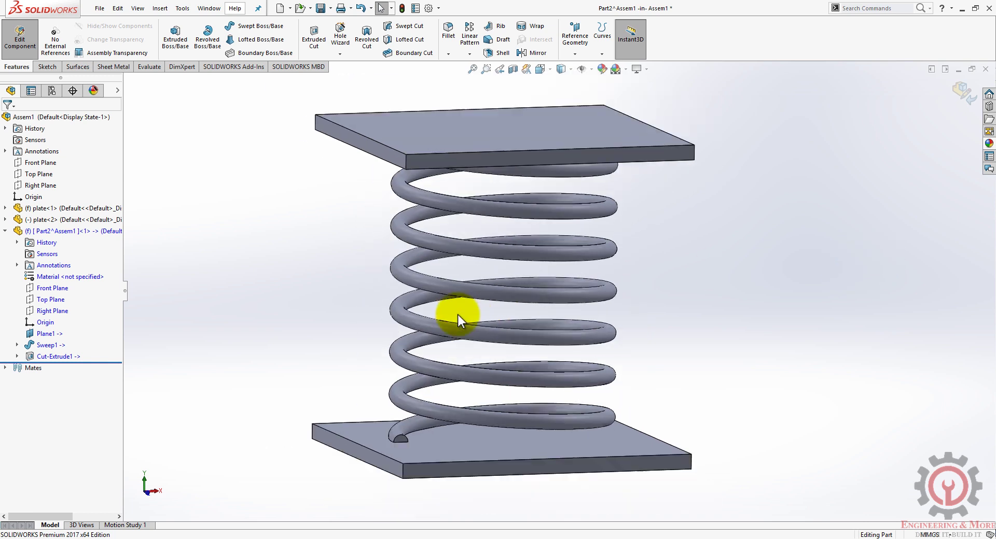
# Return to editing the assembly, raise the upper plate above the spring, and rebuild the model
pyautogui.click(962, 94)
pyautogui.scroll(3, 506, 197)
pyautogui.moveTo(507, 198); pyautogui.dragTo(363, 170)
pyautogui.click(289, 199)
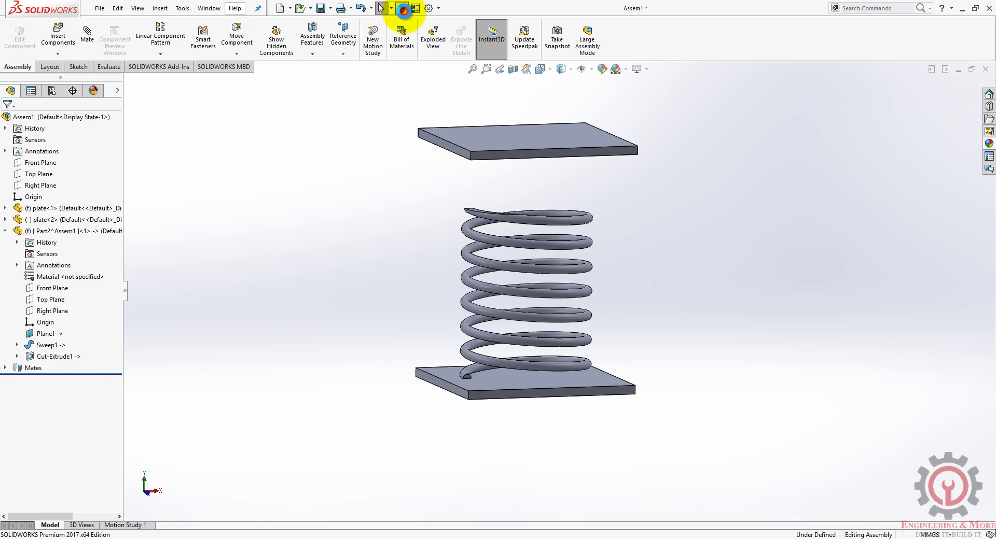
pyautogui.click(403, 9)
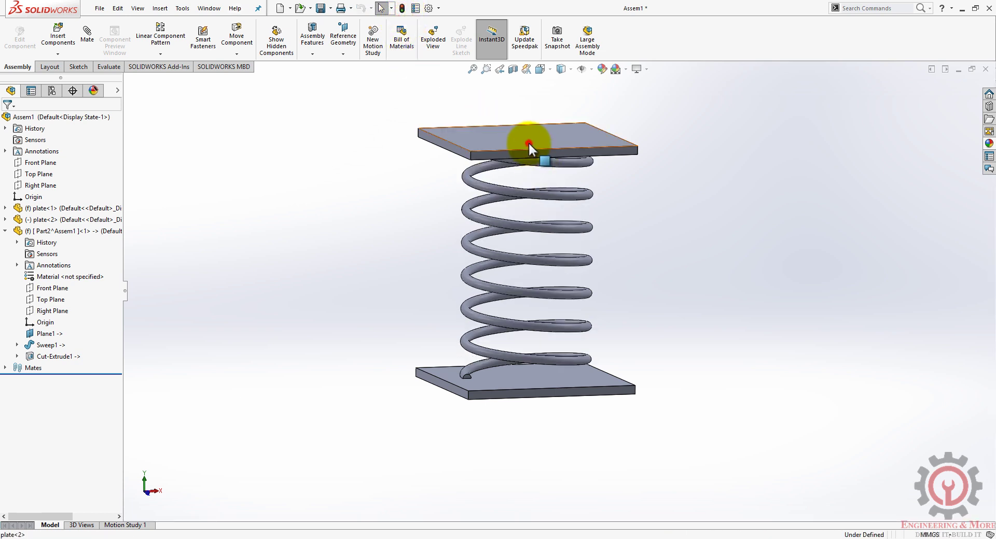
# Test the spring's compression and extension by moving the upper plate down and back up, rebuilding after each move
pyautogui.moveTo(528, 142); pyautogui.dragTo(531, 235)
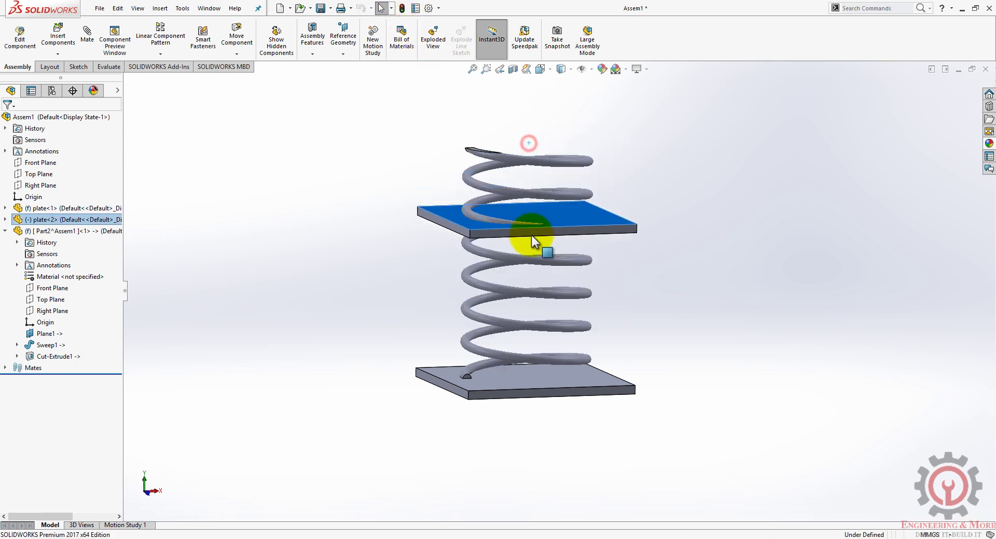
pyautogui.click(406, 9)
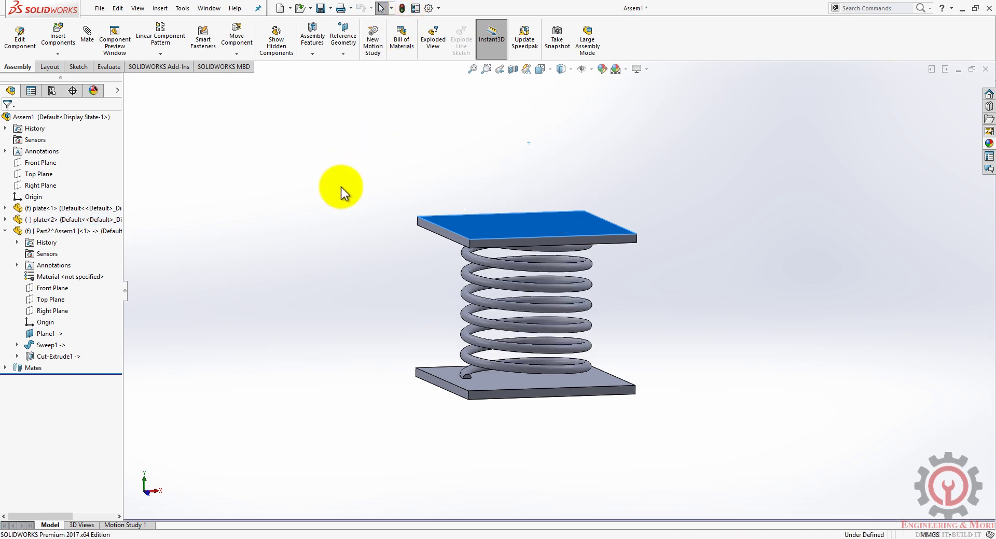
pyautogui.click(341, 188)
pyautogui.moveTo(506, 226); pyautogui.dragTo(500, 167)
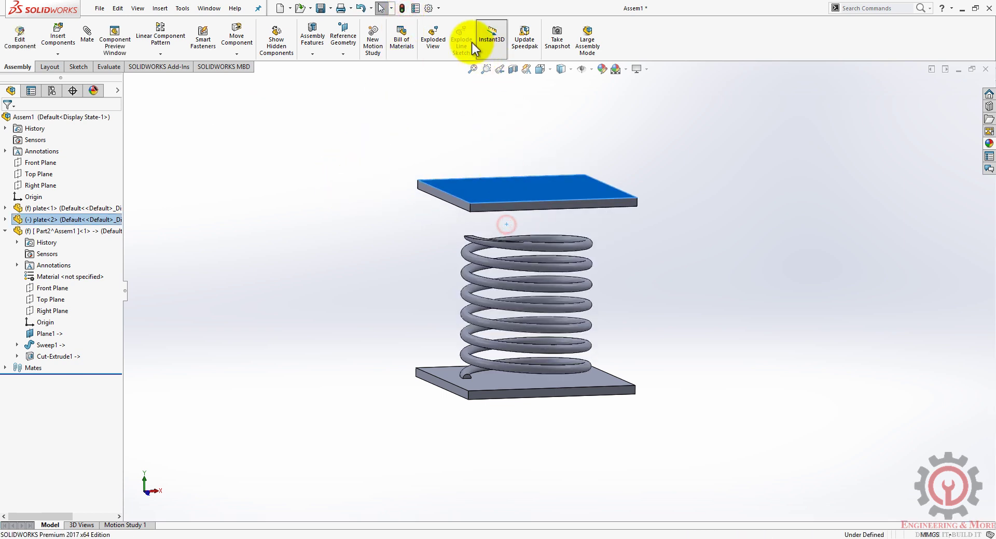
pyautogui.click(277, 279)
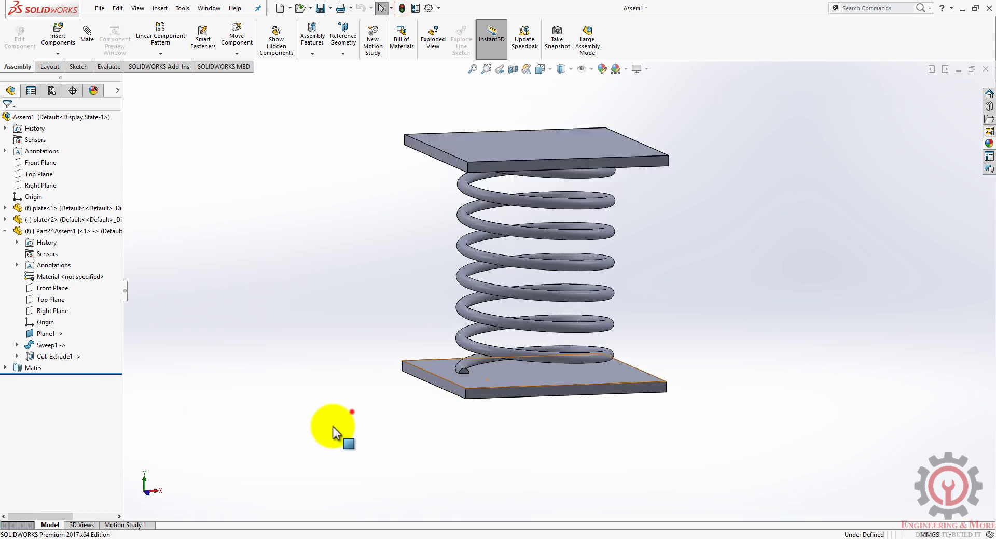
# In Motion Study 1, move the time bar to 10 seconds and define a linear motor on the upper plate's front vertical corner edge
pyautogui.click(131, 525)
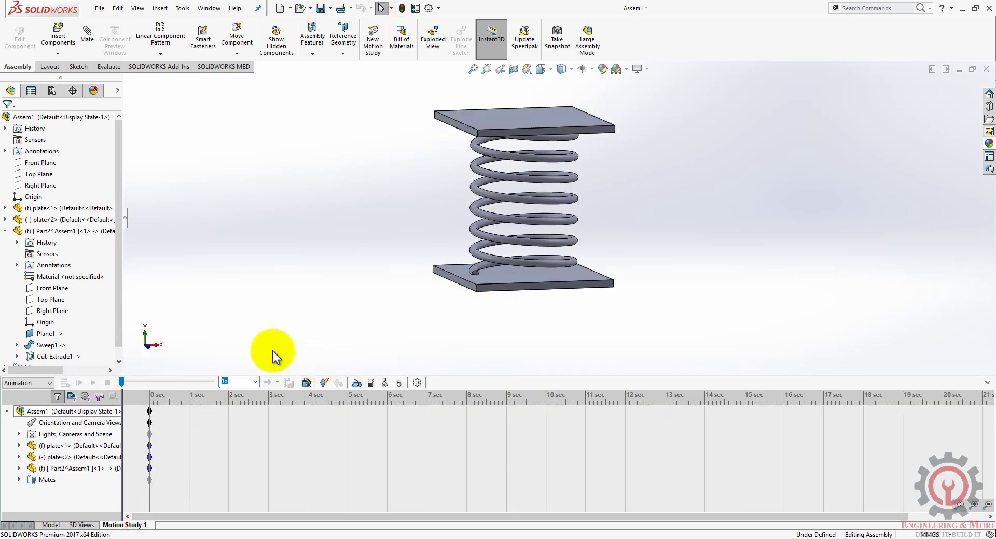
pyautogui.moveTo(154, 403); pyautogui.dragTo(544, 396)
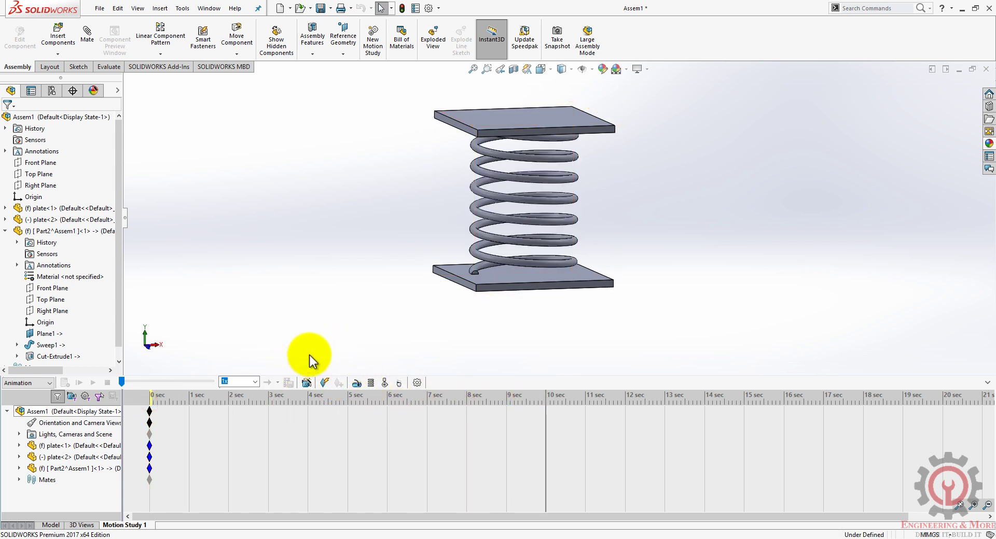
pyautogui.click(355, 383)
pyautogui.scroll(-8, 468, 161)
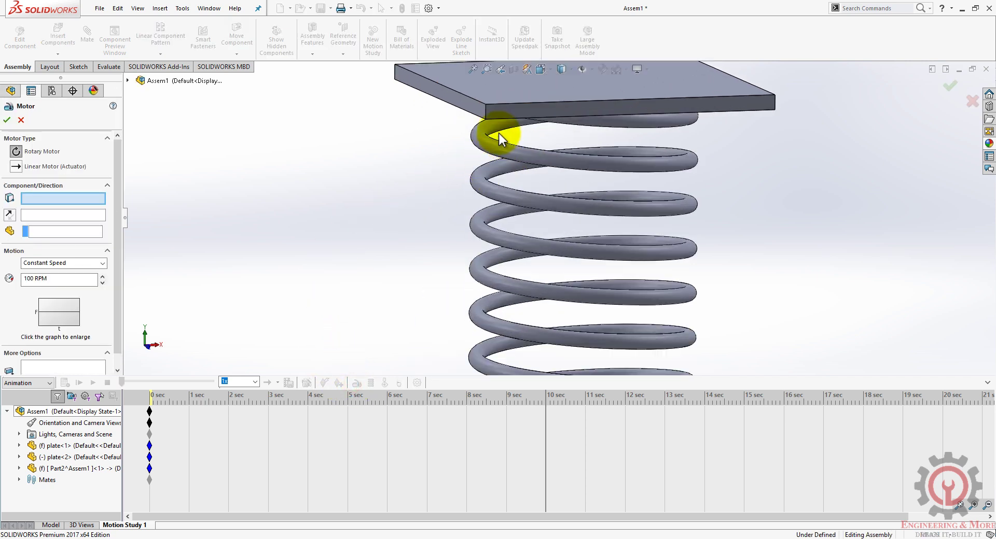
pyautogui.click(488, 113)
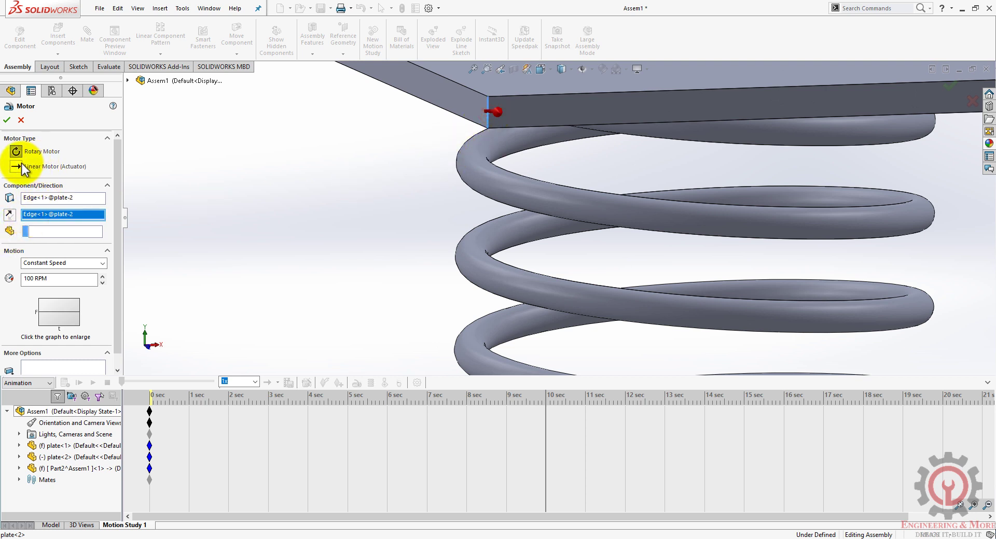
pyautogui.scroll(8, 633, 191)
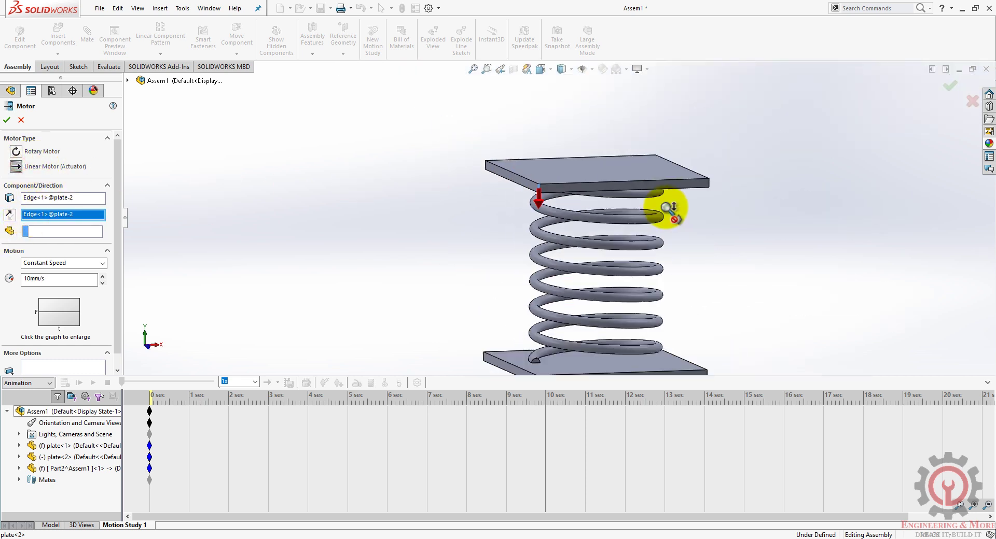
pyautogui.scroll(-2, 621, 300)
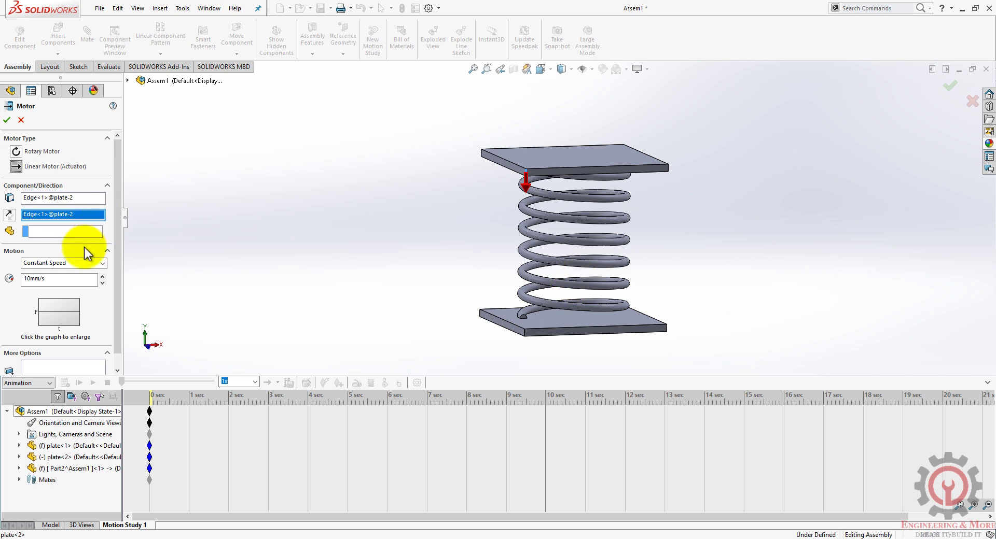
# Set the motor to Oscillating motion with 30 mm displacement and 0.25 Hz frequency, and accept it
pyautogui.click(103, 263)
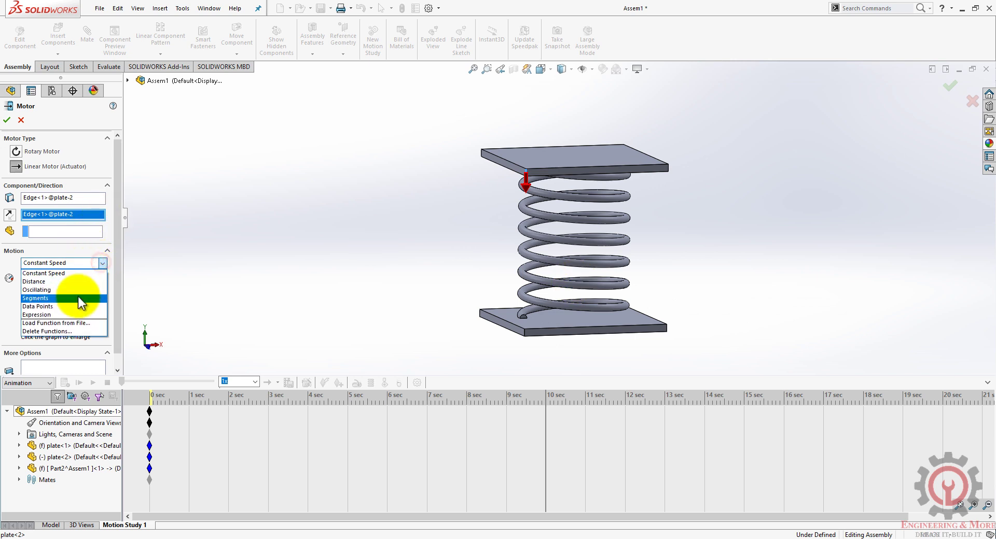
pyautogui.click(64, 289)
pyautogui.doubleClick(29, 295)
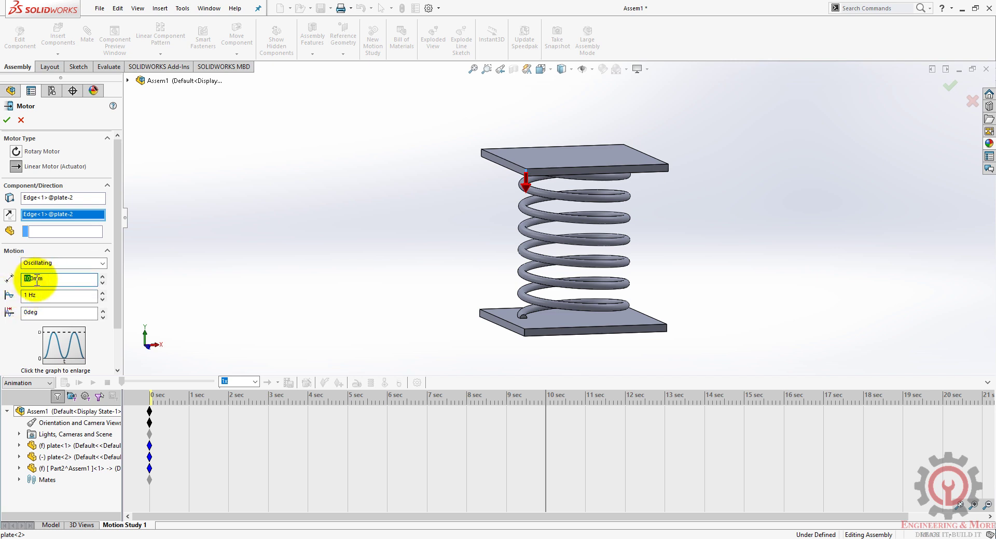
pyautogui.doubleClick(30, 278)
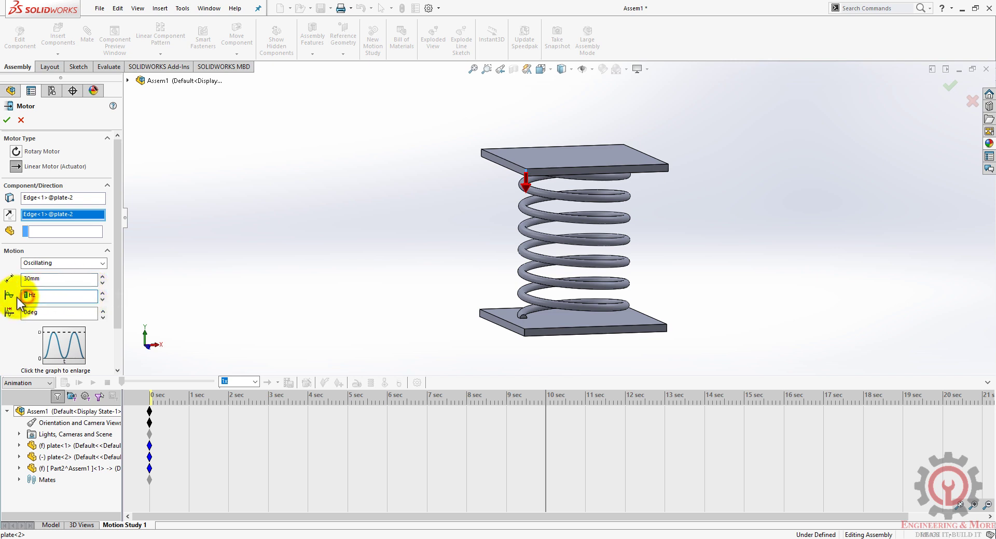
pyautogui.write('.25')
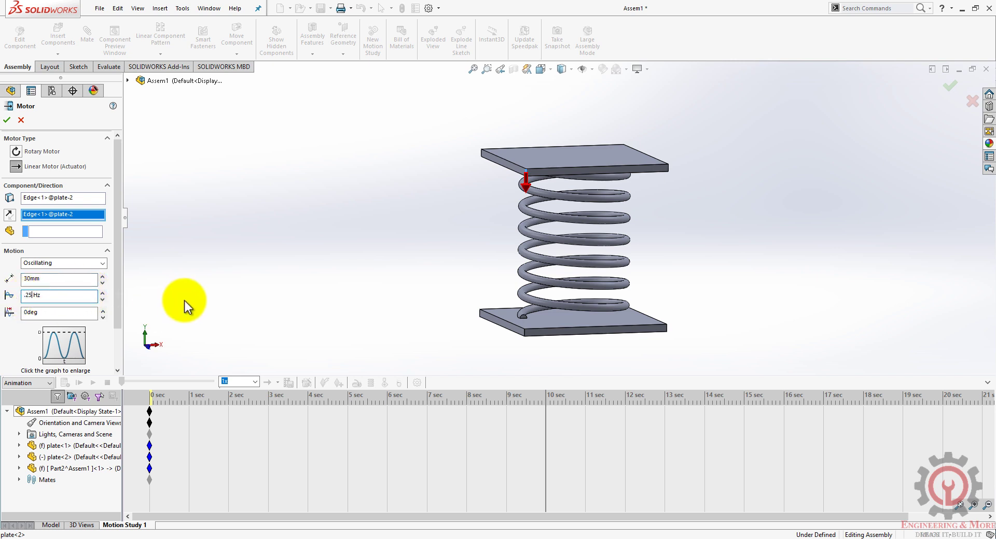
pyautogui.click(244, 301)
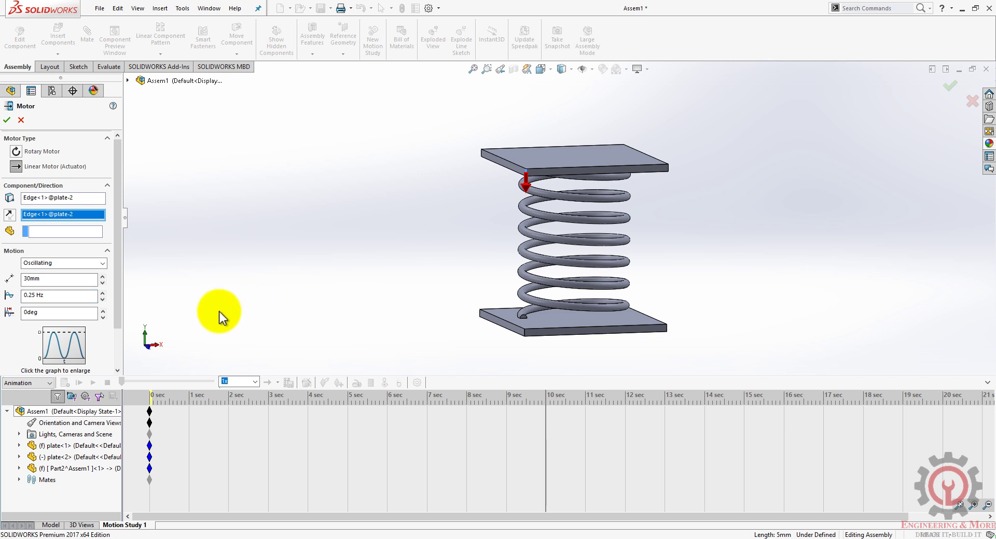
pyautogui.click(5, 121)
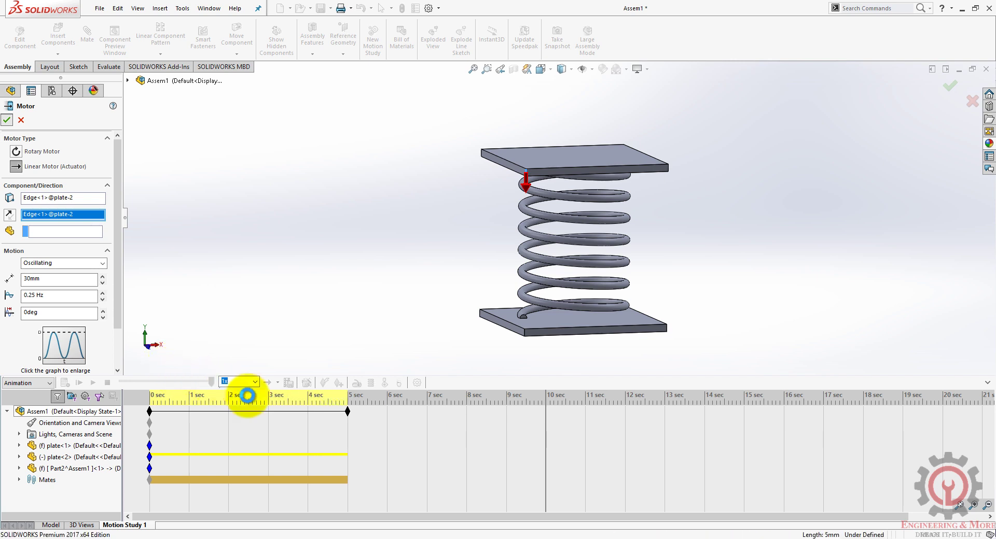
# Extend the animation's duration to 10 seconds, then calculate the motion study and play it
pyautogui.moveTo(347, 415); pyautogui.dragTo(546, 416)
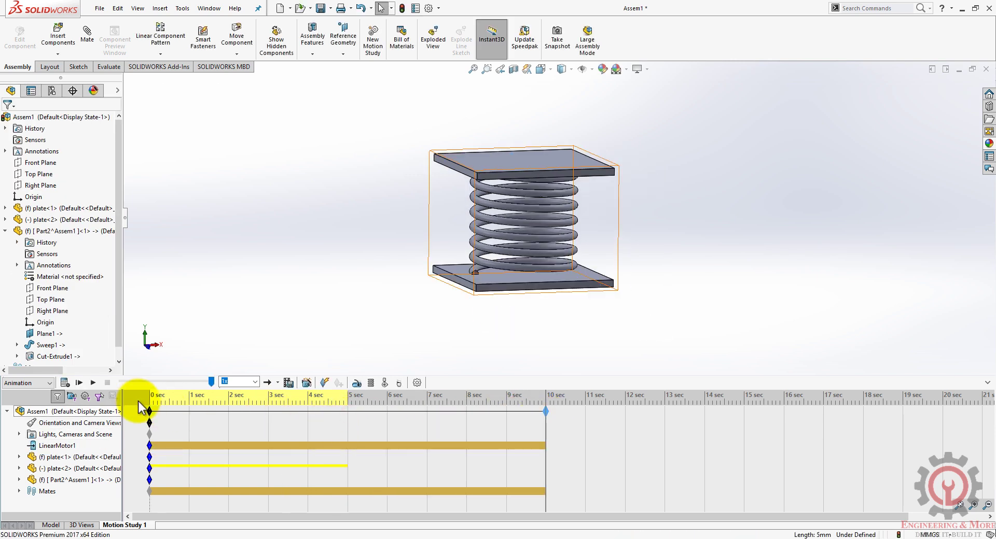
pyautogui.click(66, 382)
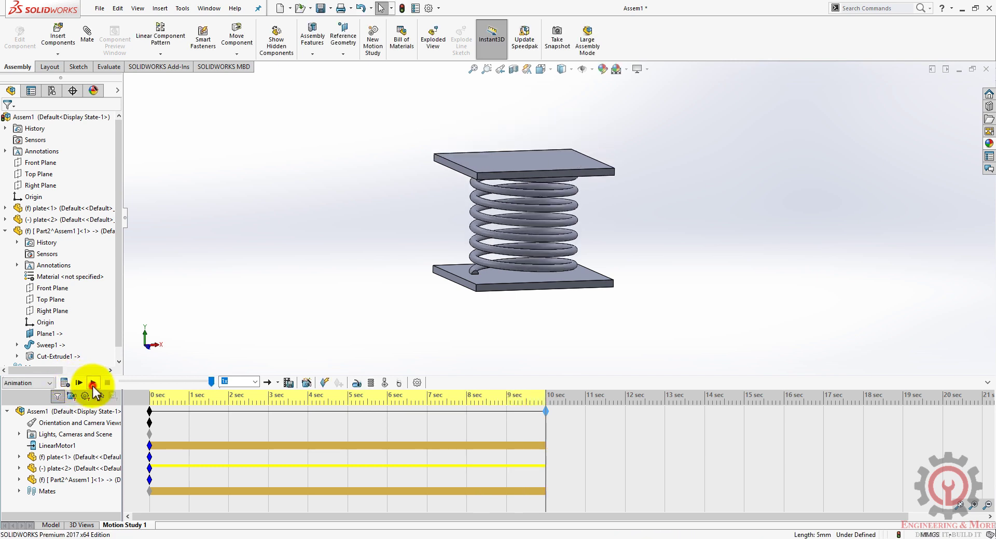
pyautogui.click(92, 384)
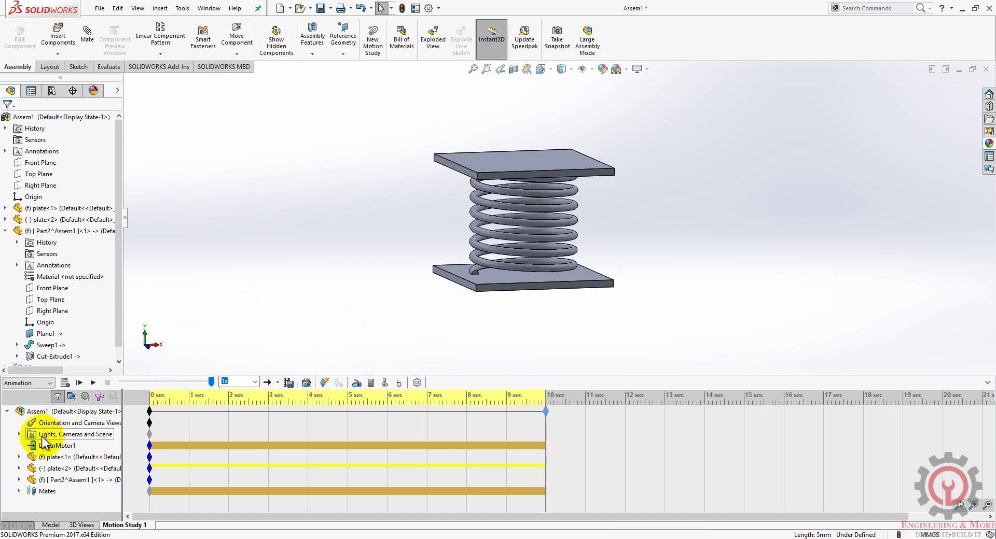
# Add a camera to the motion study's Lights, Cameras and Scene
pyautogui.click(19, 434)
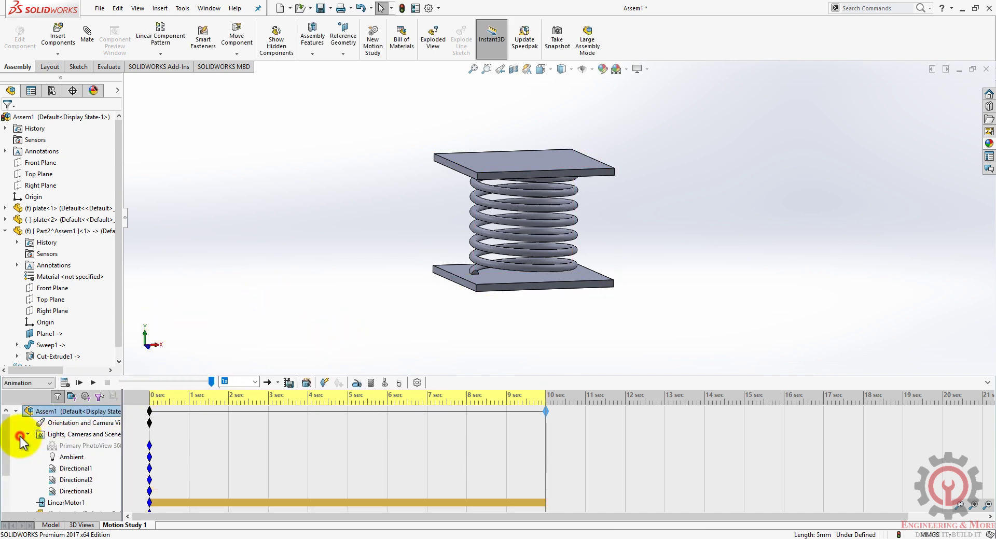
pyautogui.rightClick(49, 436)
pyautogui.click(83, 361)
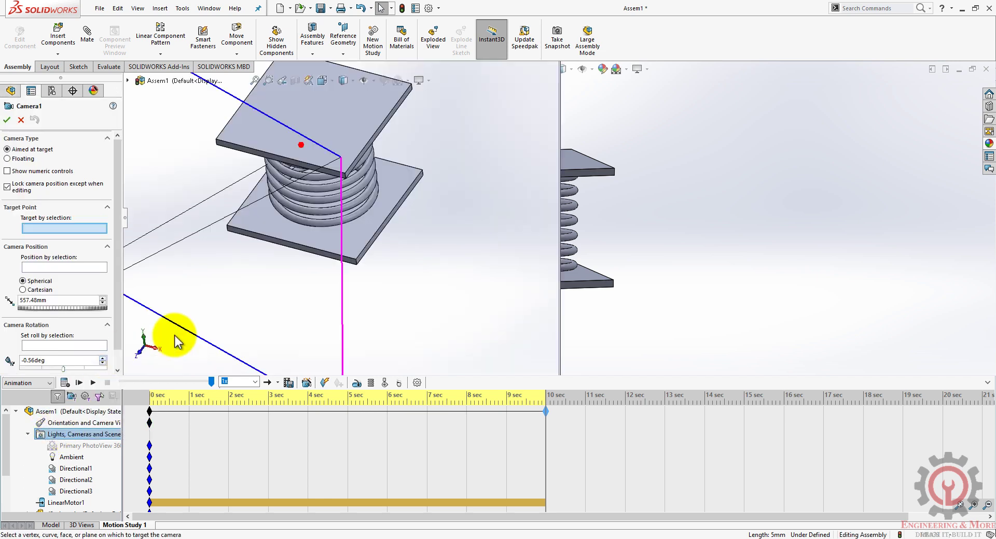
# In the Right view, bring the camera level with the spring and shift its target toward the spring's center, about 365 mm apart
pyautogui.scroll(3, 288, 187)
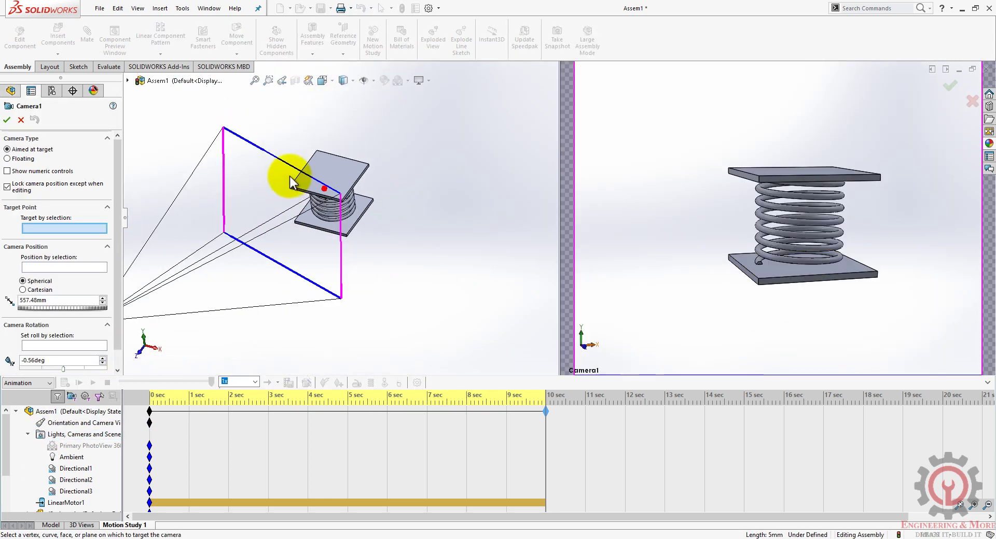
pyautogui.click(322, 80)
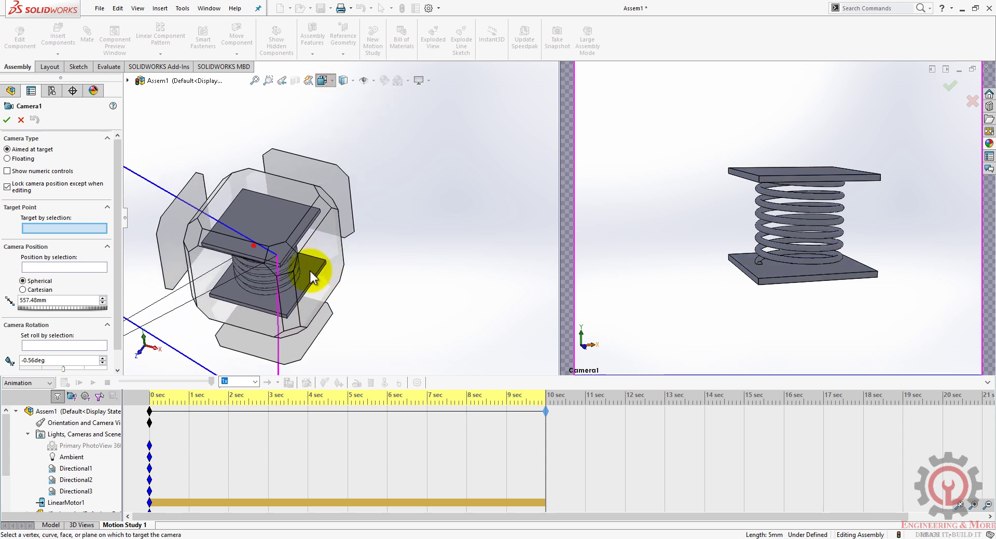
pyautogui.click(327, 265)
pyautogui.moveTo(225, 198); pyautogui.dragTo(309, 235)
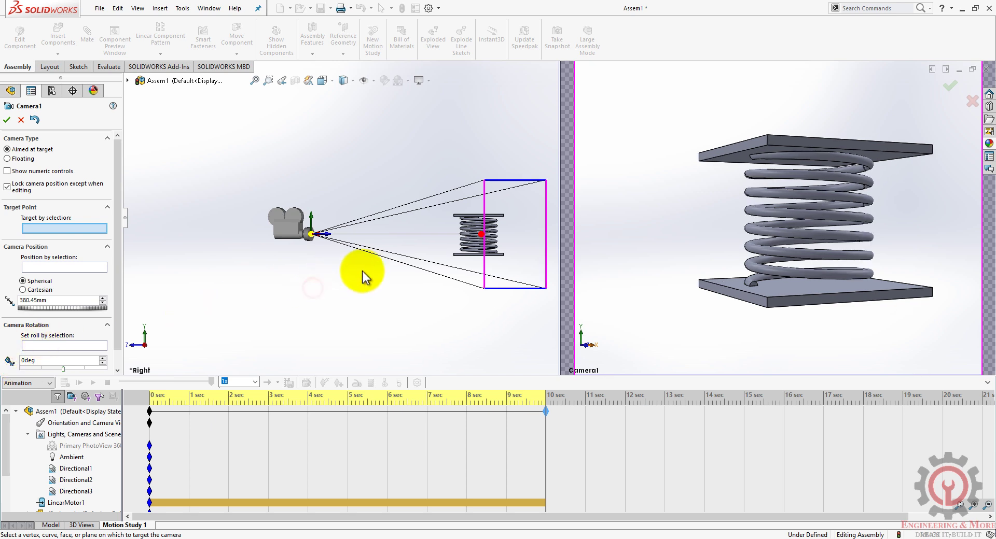
pyautogui.moveTo(482, 237); pyautogui.dragTo(472, 233)
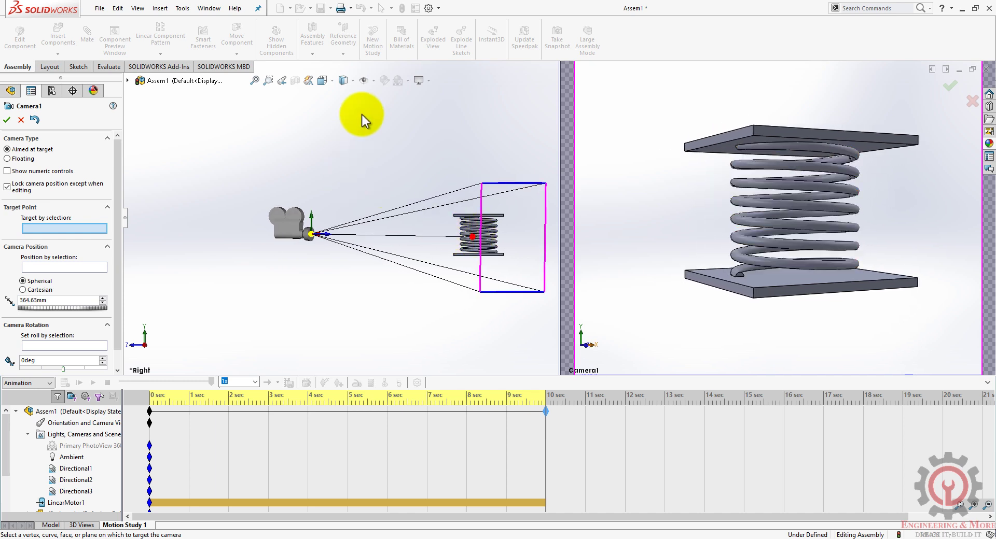
# In the Top view, center the target on the plates and move the camera straight in front, about 402 mm away
pyautogui.click(326, 82)
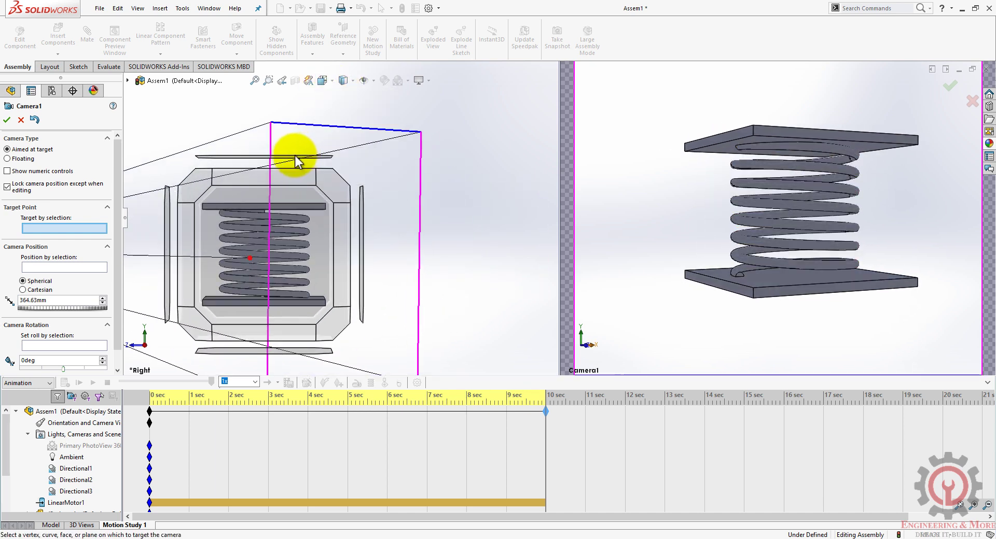
pyautogui.click(290, 155)
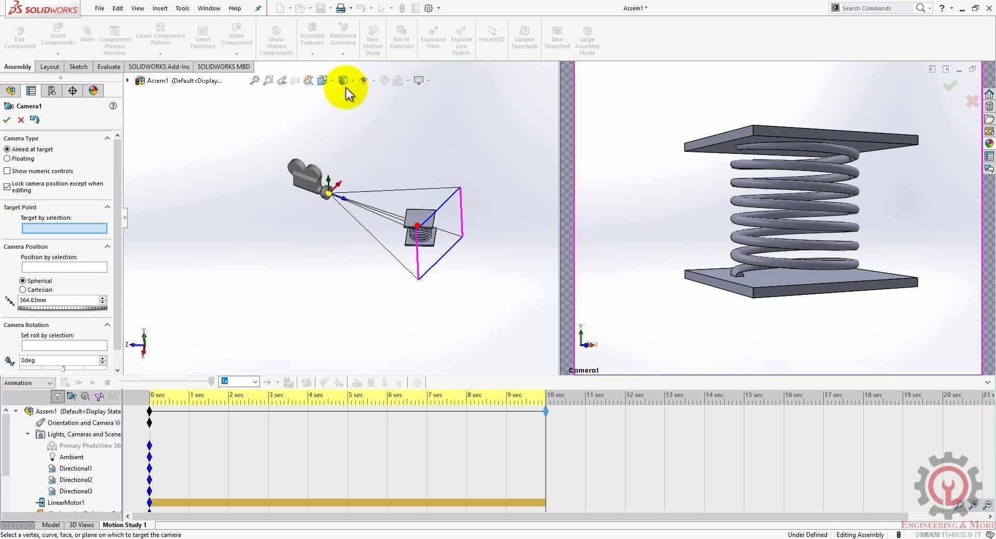
pyautogui.click(324, 82)
pyautogui.click(273, 204)
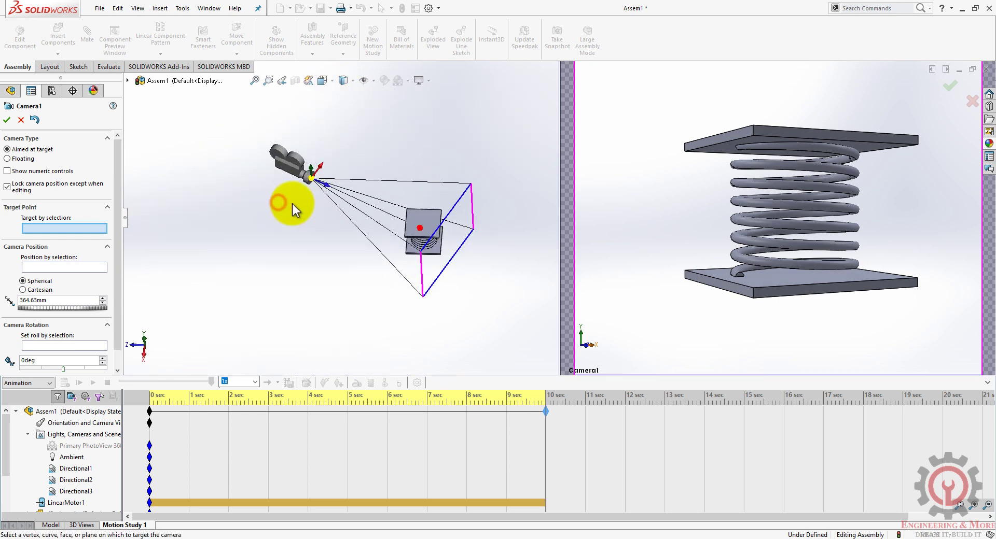
pyautogui.moveTo(427, 270)
pyautogui.mouseDown()
pyautogui.moveTo(404, 270)
pyautogui.moveTo(425, 271)
pyautogui.mouseUp()
pyautogui.moveTo(225, 162); pyautogui.dragTo(183, 267)
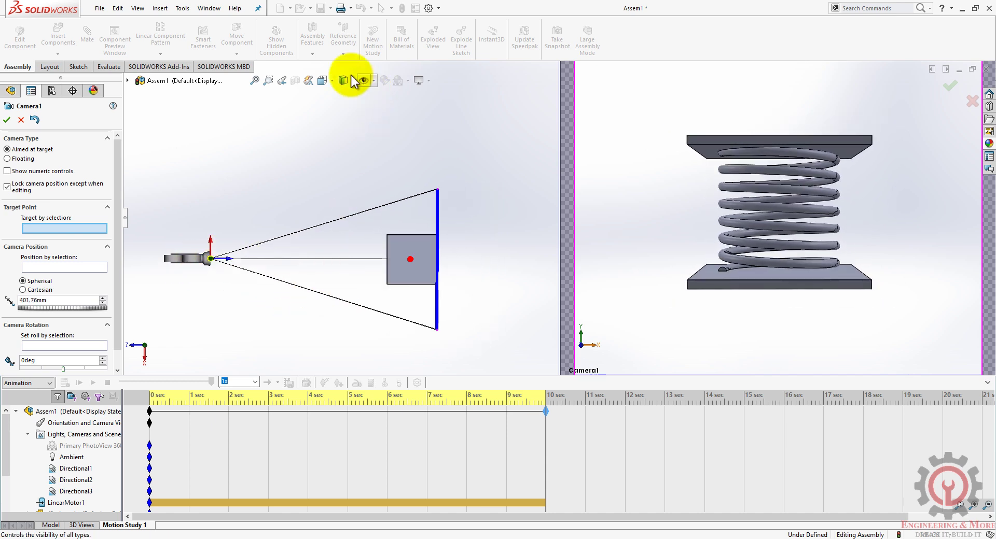
# In the Right view, raise the target to the spring's upper end, place the camera about 347 mm away, and accept the camera
pyautogui.click(322, 80)
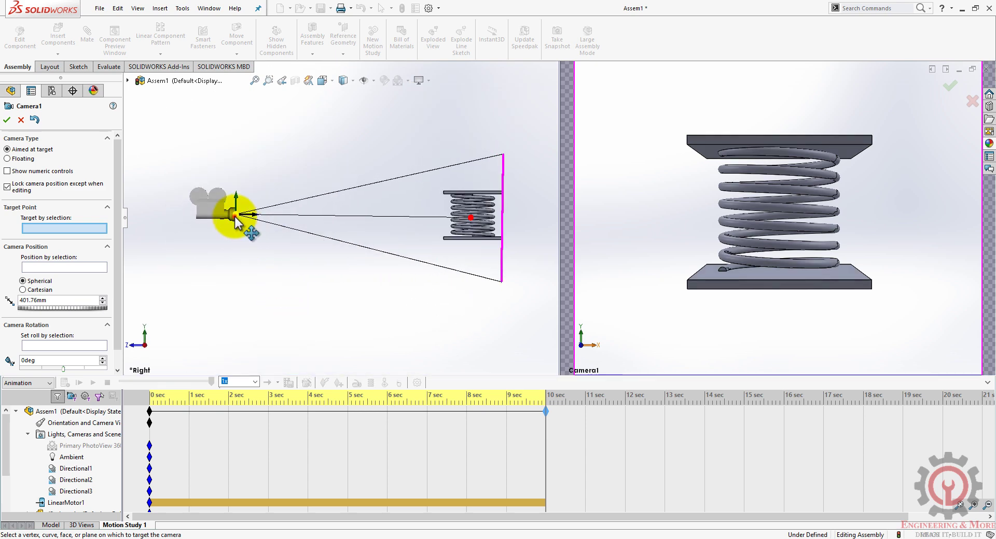
pyautogui.moveTo(238, 223); pyautogui.dragTo(253, 242)
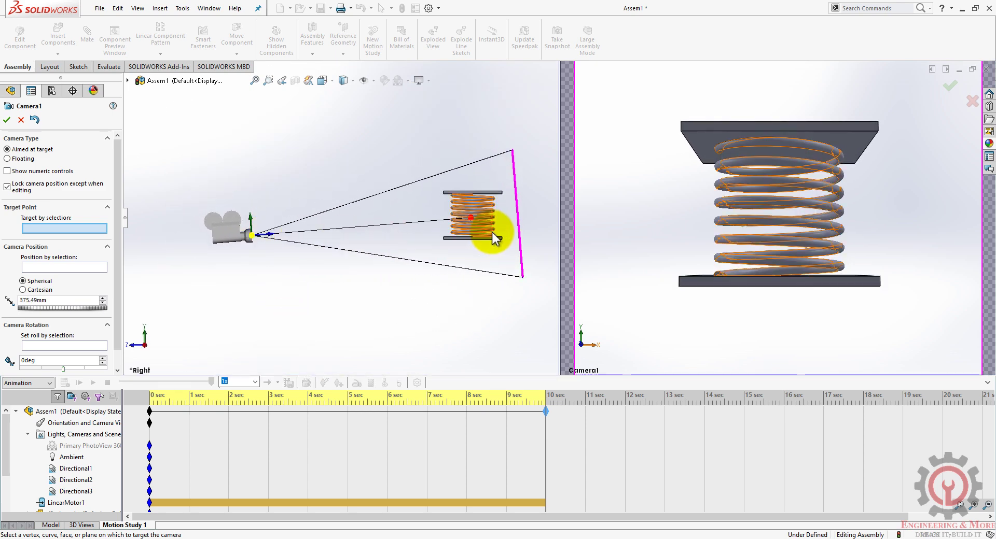
pyautogui.moveTo(469, 218); pyautogui.dragTo(466, 197)
pyautogui.moveTo(254, 238); pyautogui.dragTo(266, 220)
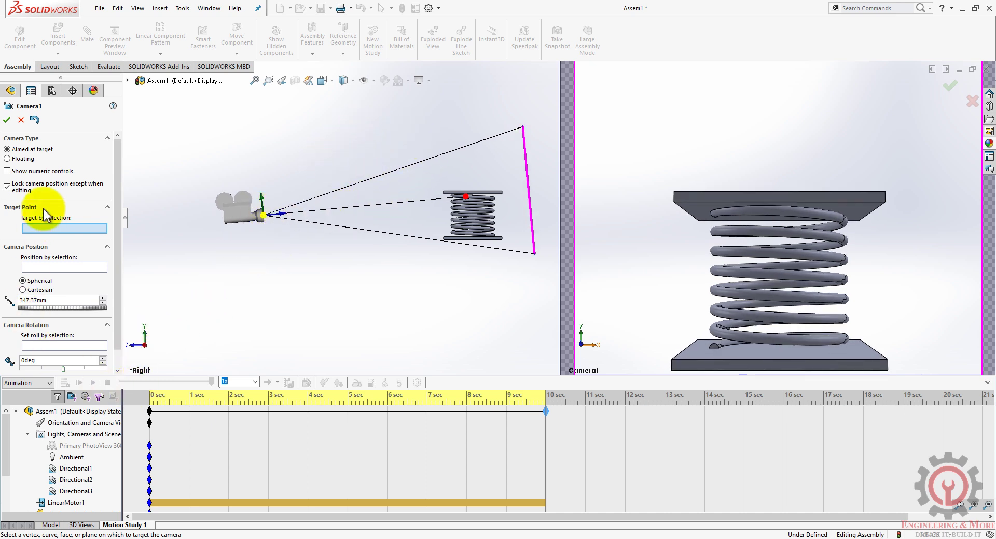
pyautogui.click(7, 120)
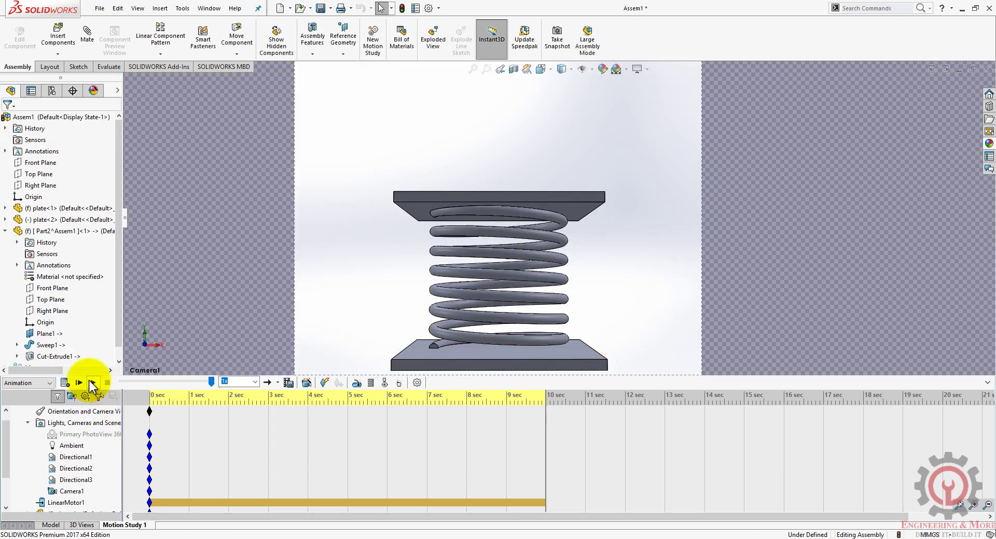
# Play the animation and disable playback of view keys for the orientation and camera views
pyautogui.click(90, 384)
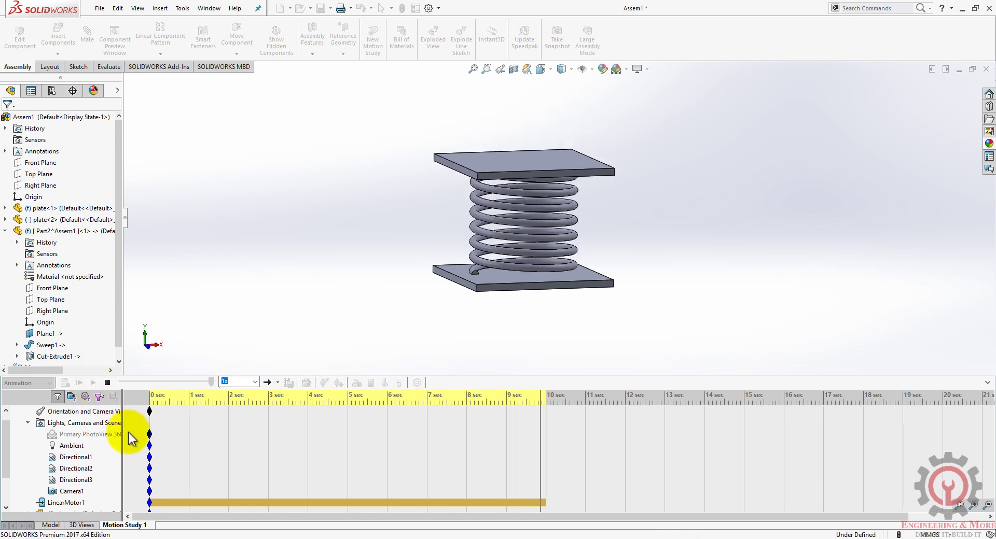
pyautogui.scroll(1, 110, 474)
pyautogui.click(73, 413)
pyautogui.rightClick(74, 428)
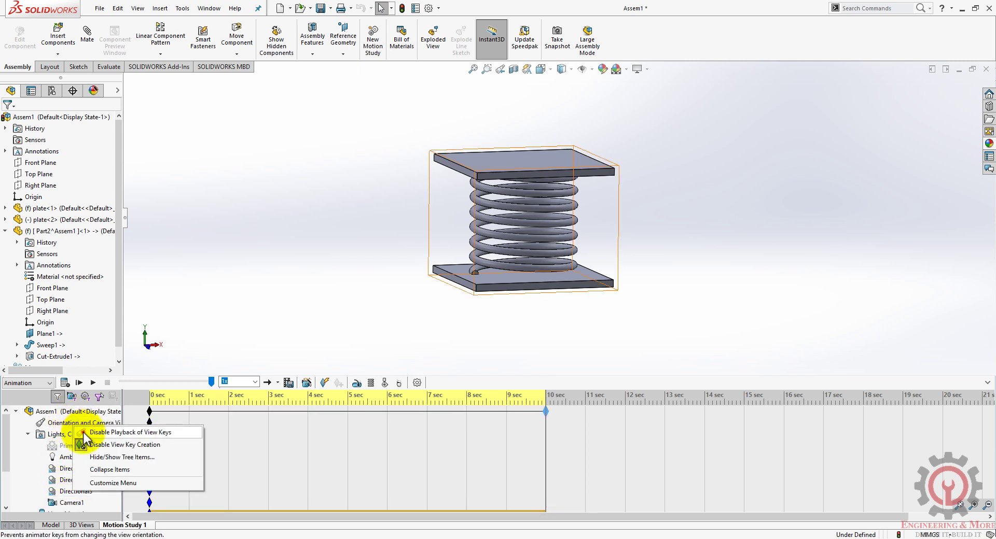
pyautogui.click(83, 432)
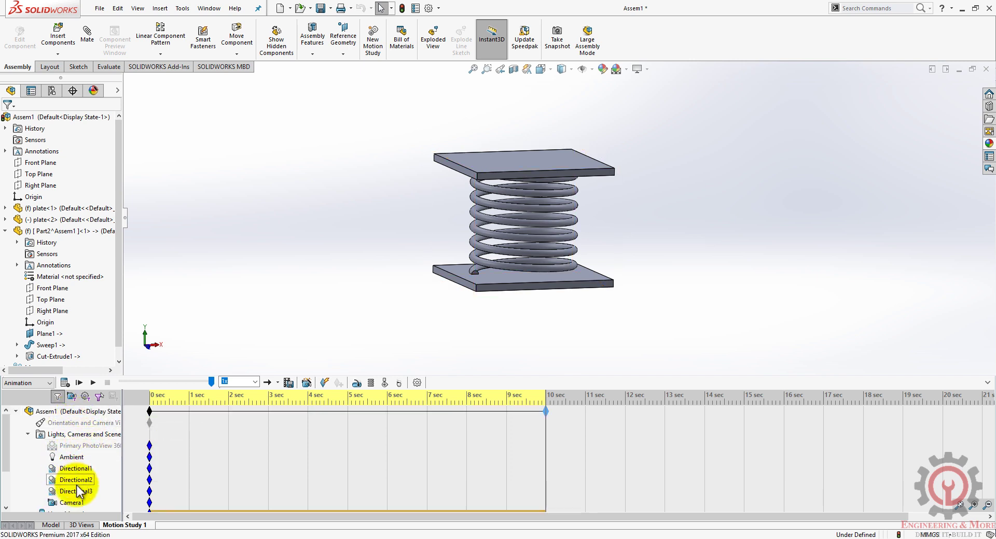
# Switch the display to the Camera1 view and replay the spring animation
pyautogui.scroll(-1, 75, 485)
pyautogui.rightClick(69, 469)
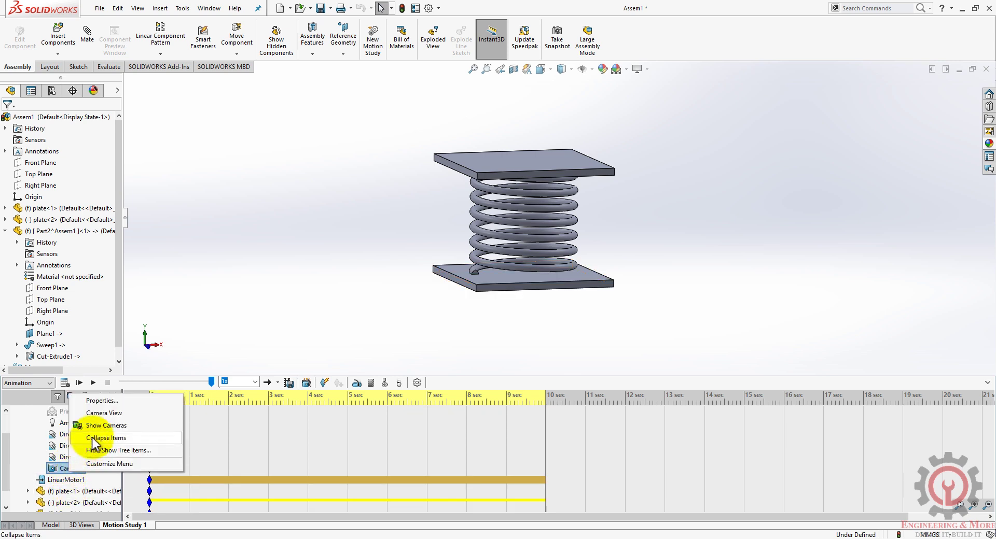
pyautogui.click(106, 413)
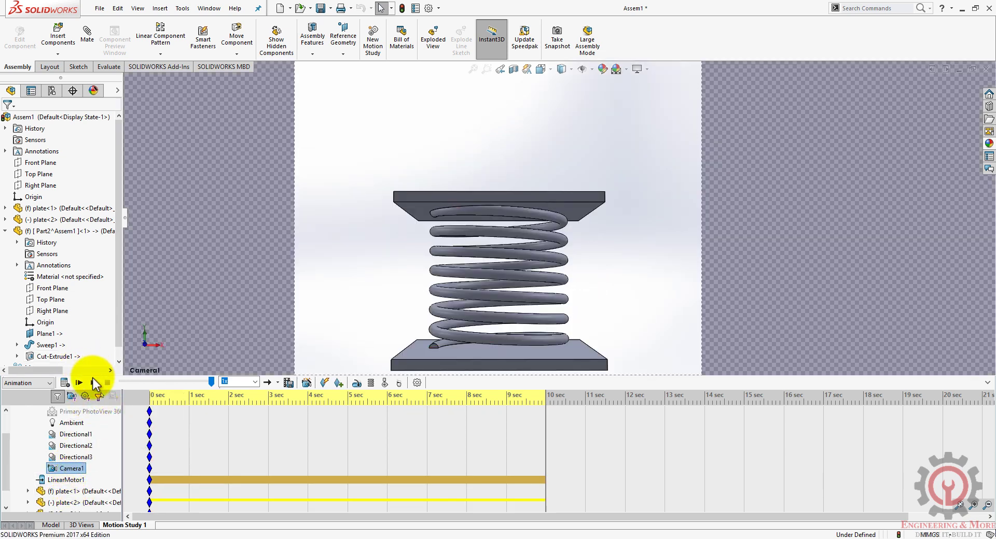
pyautogui.click(92, 383)
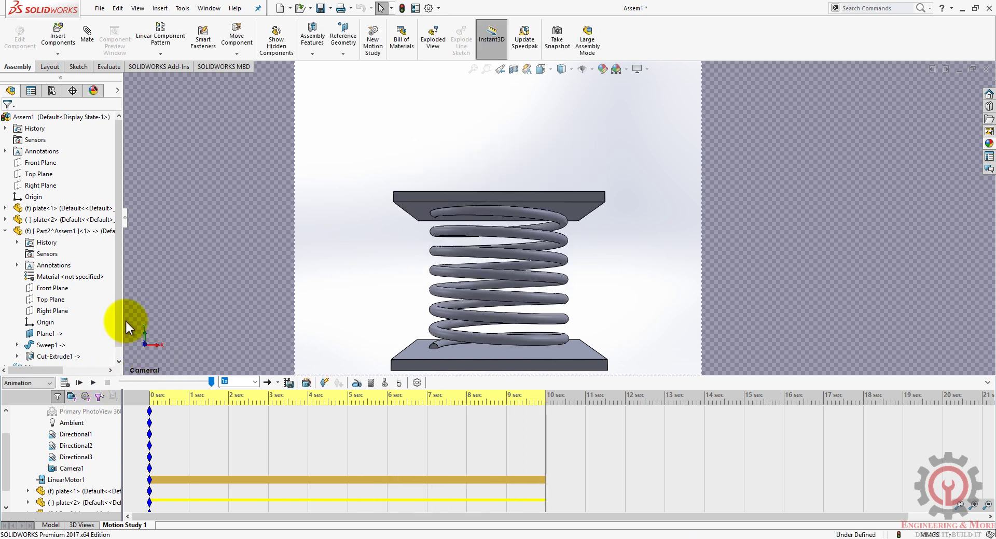
# Save the entire animation as the AVI file "spring animation" at 1920 × 1484 and 12 frames per second, using the Intel IYUV codec and recalculating the results
pyautogui.click(289, 383)
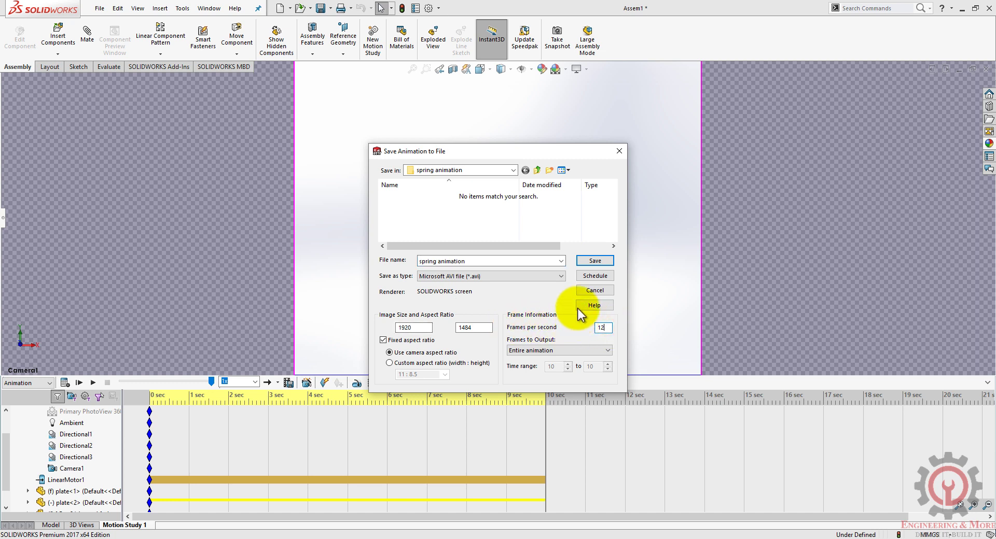
pyautogui.click(592, 262)
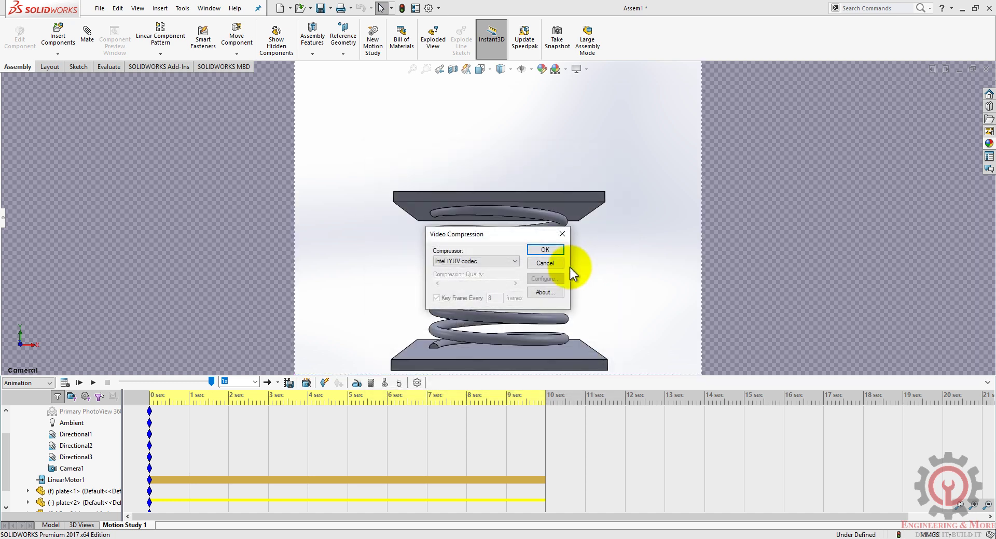
pyautogui.click(555, 252)
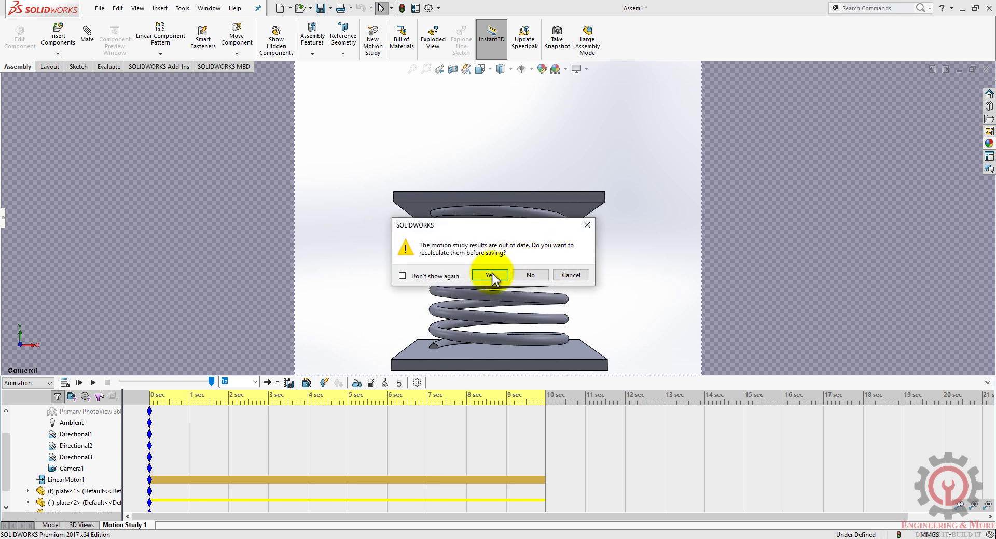
pyautogui.click(490, 275)
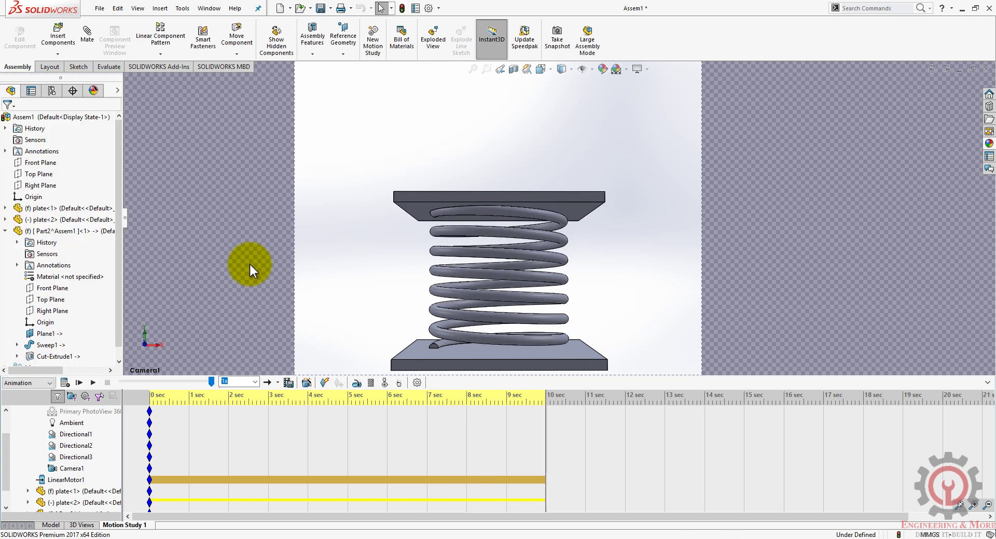
# Play the exported spring animation video from the spring animation folder in VLC, replay it, and return to the SOLIDWORKS assembly
pyautogui.click(93, 536)
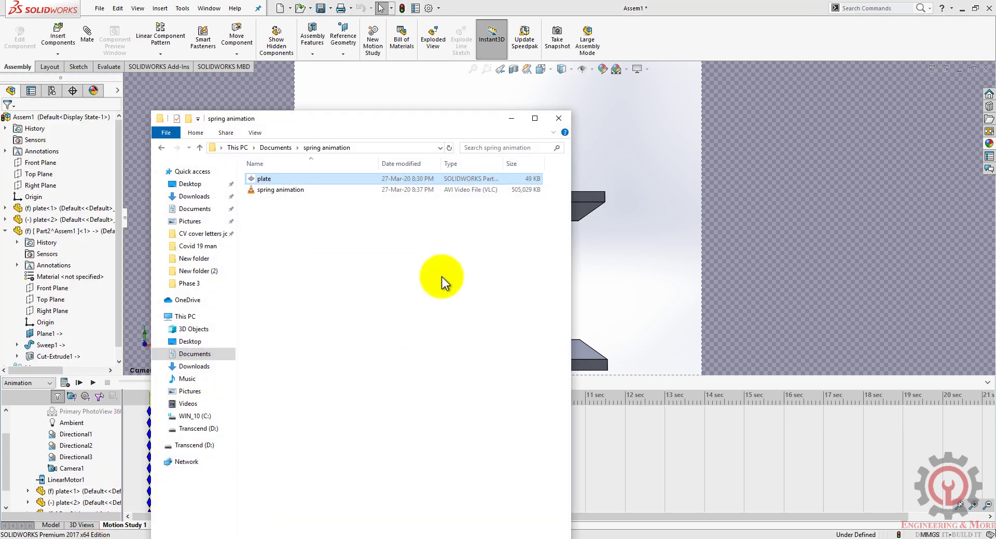
pyautogui.click(266, 190)
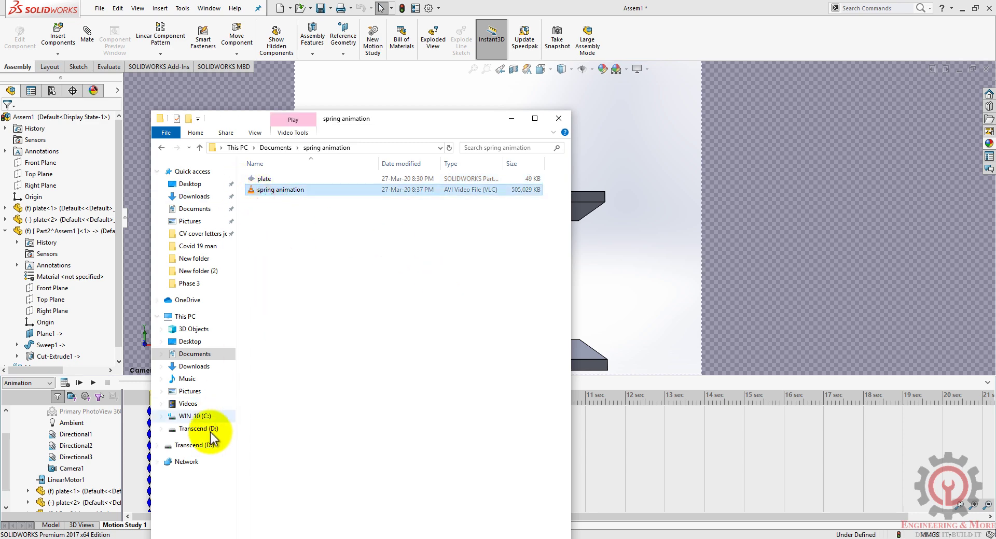
pyautogui.press('Return')
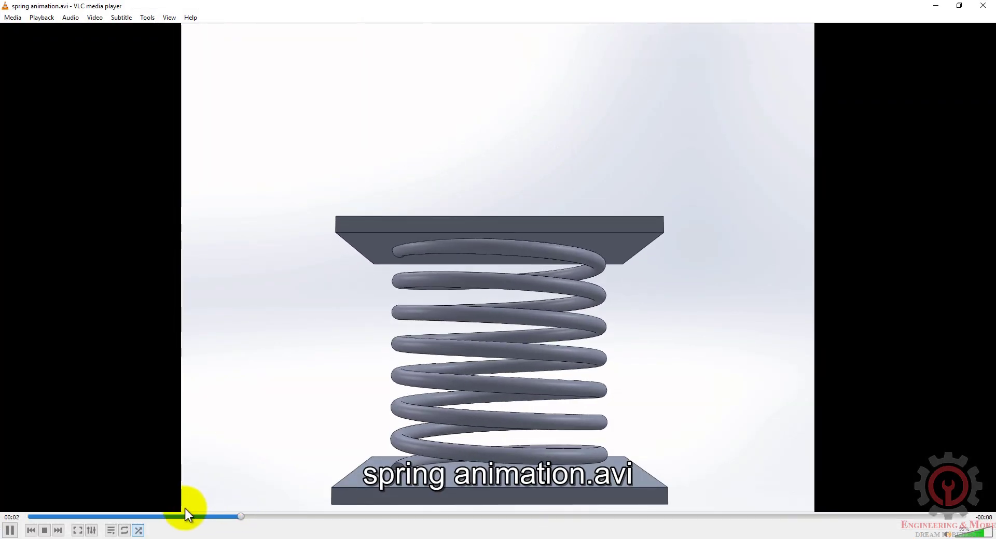
pyautogui.moveTo(187, 517); pyautogui.dragTo(11, 517)
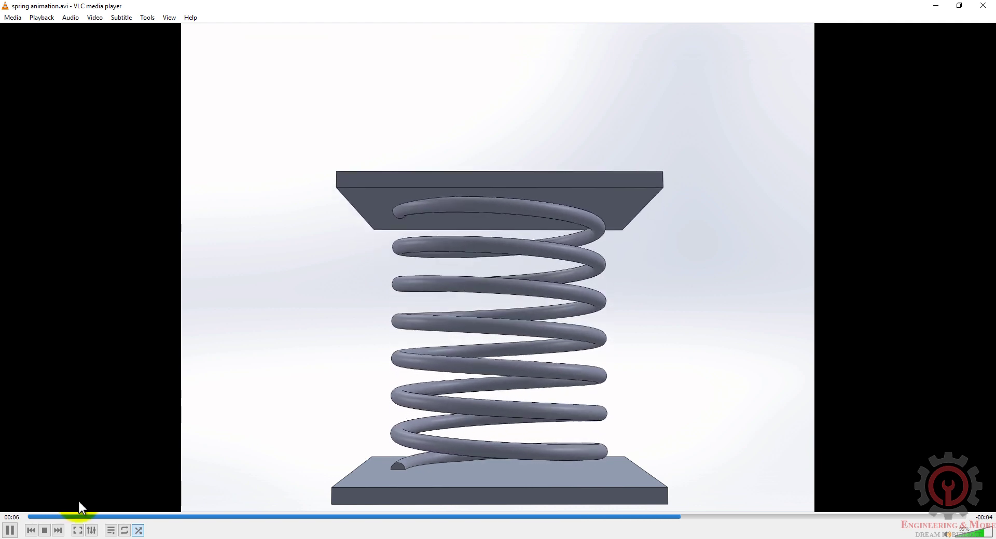
pyautogui.click(9, 530)
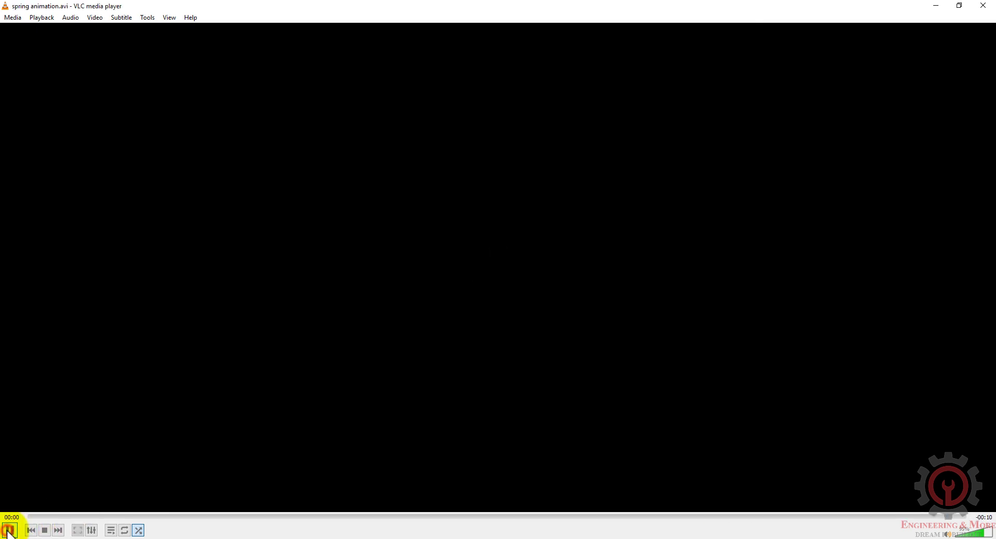
pyautogui.click(9, 531)
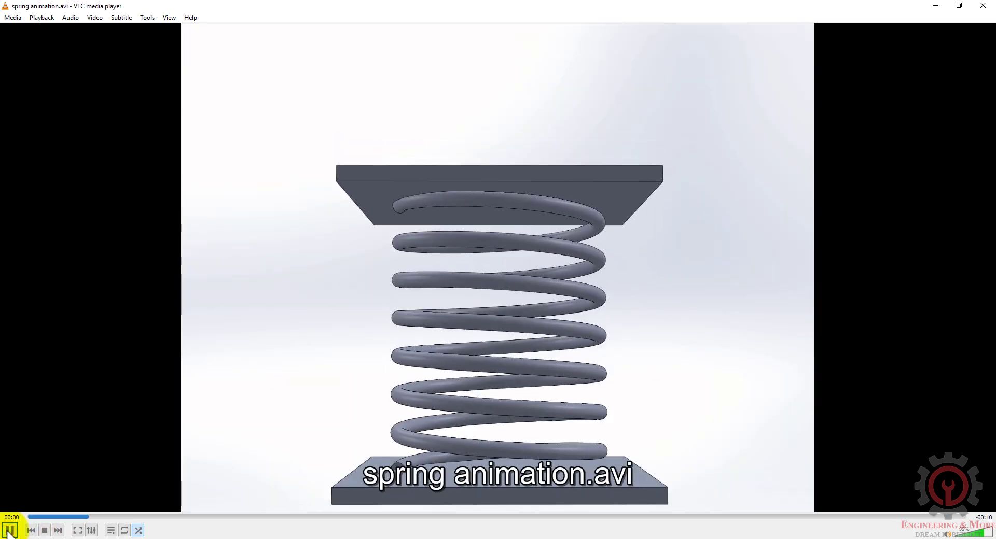
pyautogui.click(9, 531)
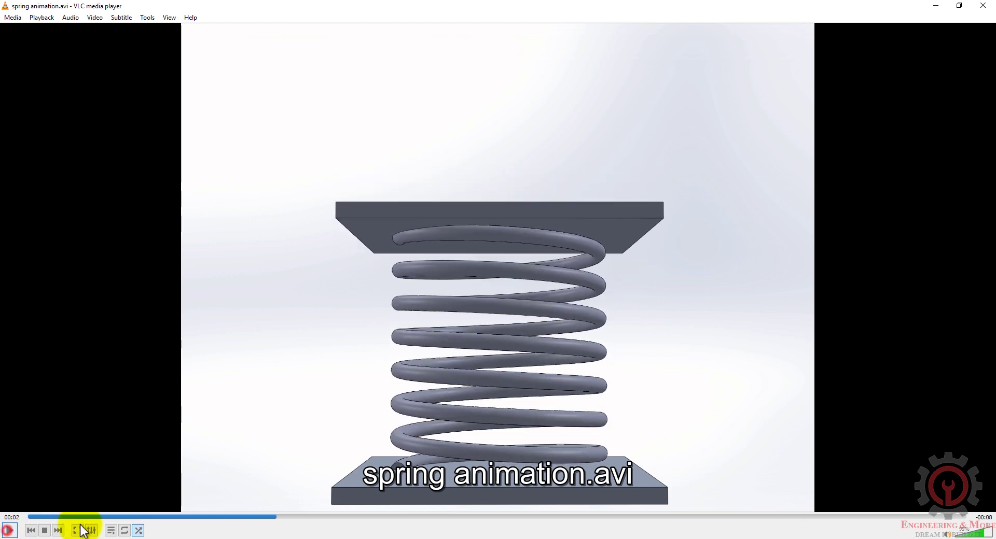
pyautogui.hotkey('alt', 'F4')
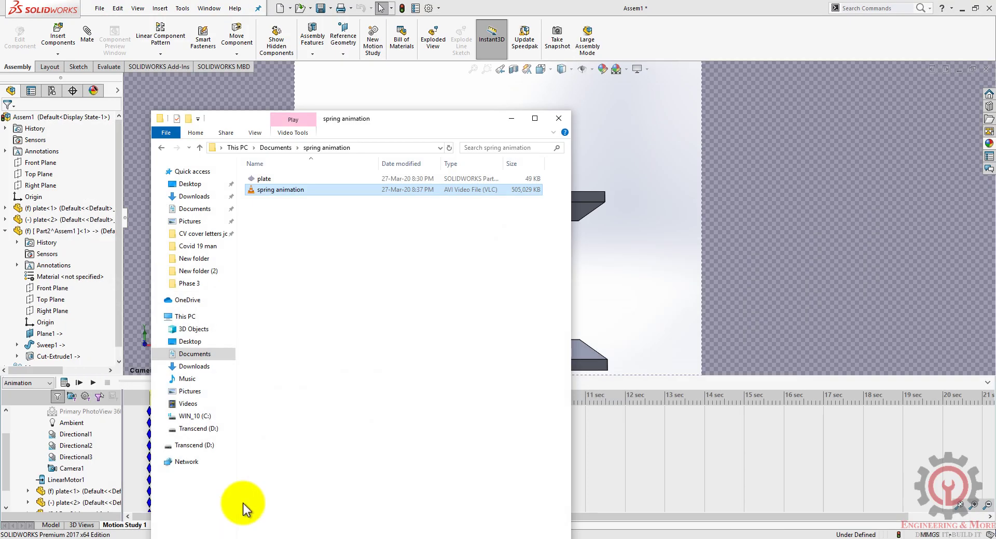
pyautogui.click(510, 120)
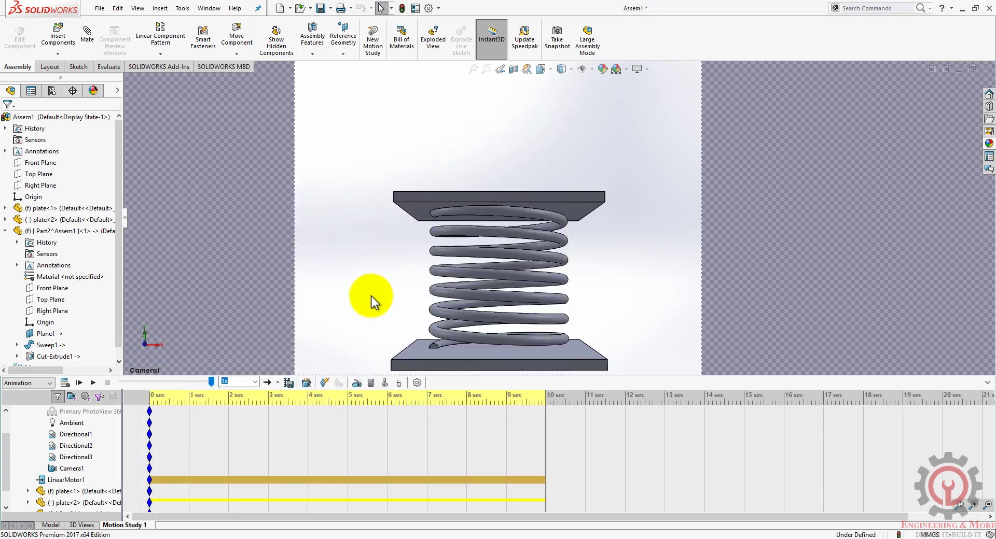